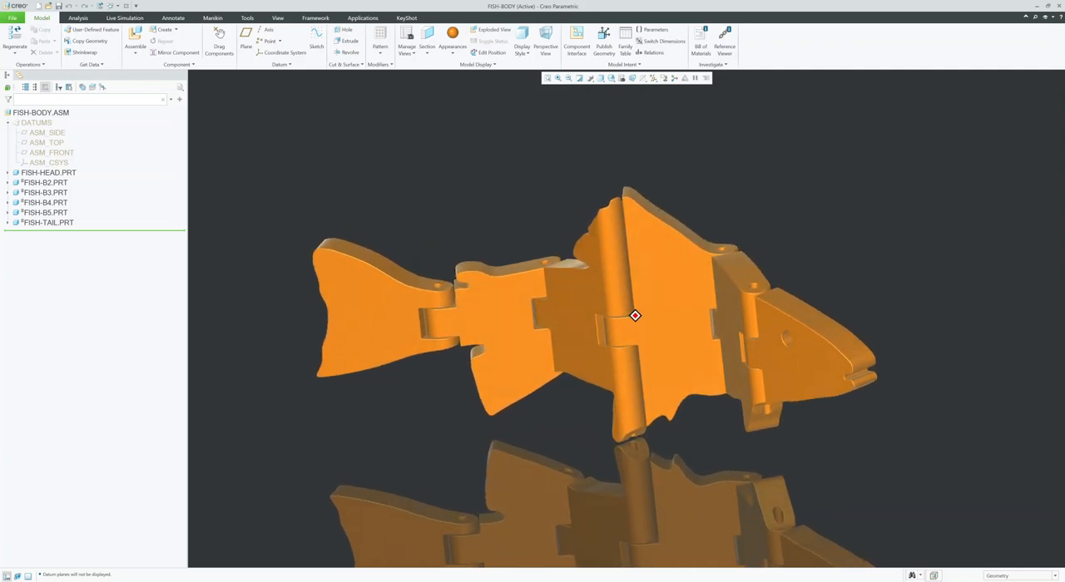
Step: Look over the jointed fish assembly and switch to the MULTIBODYFISH.PRT model
scroll(466, 249, "down", 6)
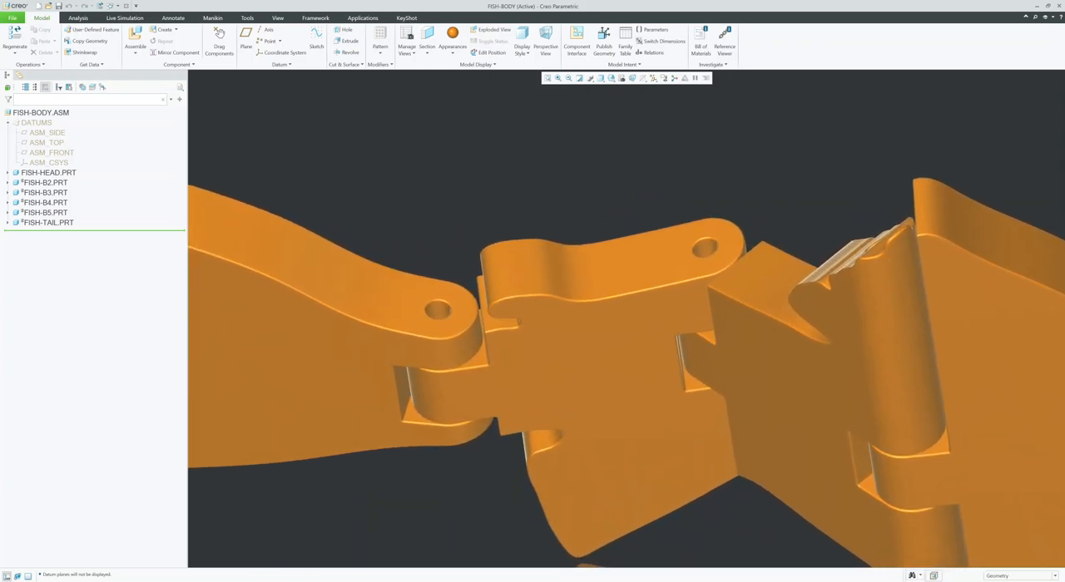
scroll(508, 316, "up", 3)
scroll(508, 316, "up", 5)
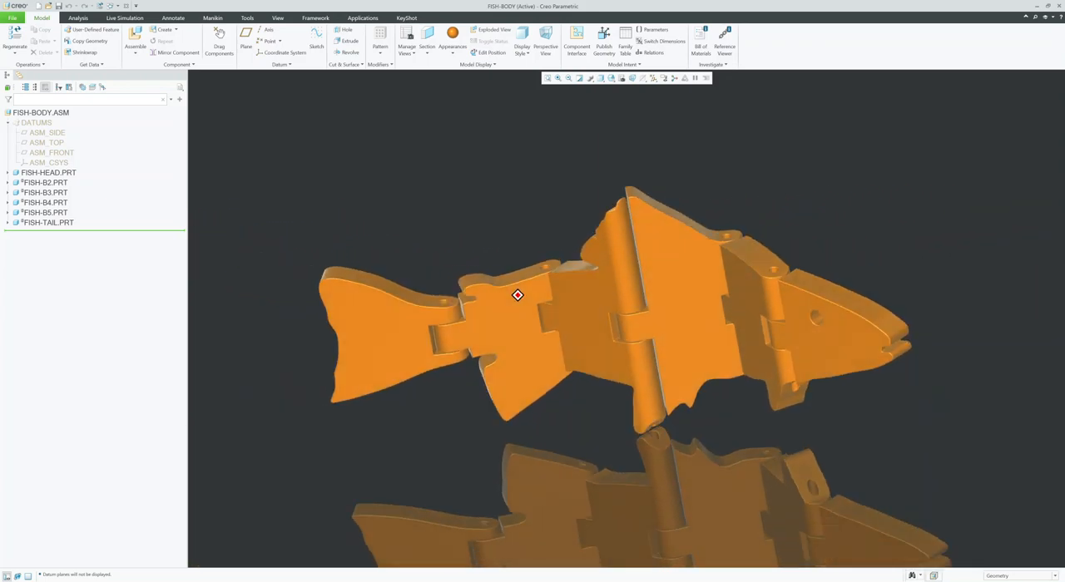
middle_click_drag(522, 321, 513, 318)
scroll(512, 318, "down", 2)
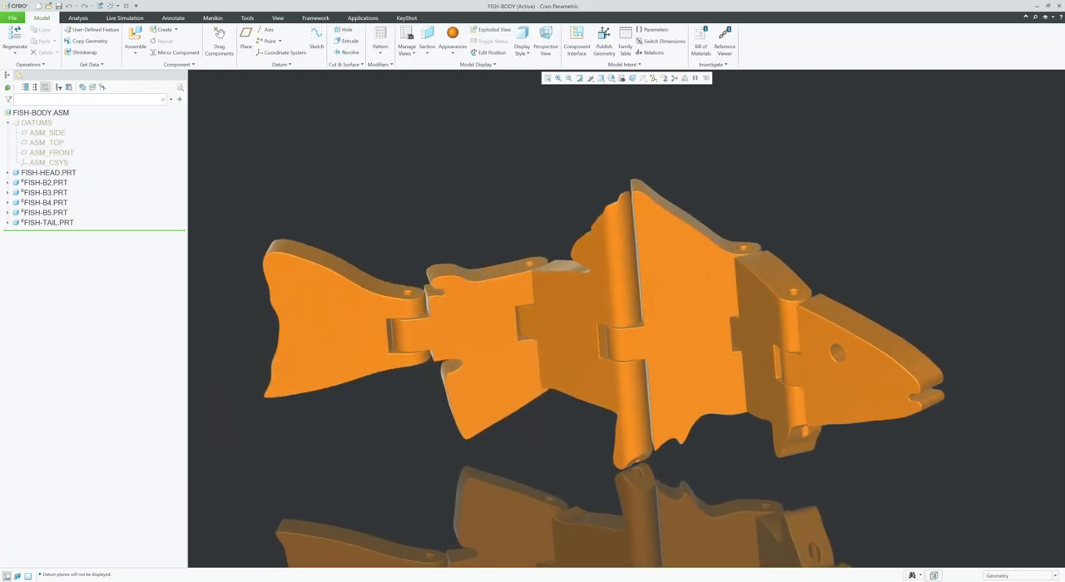
left_click(111, 5)
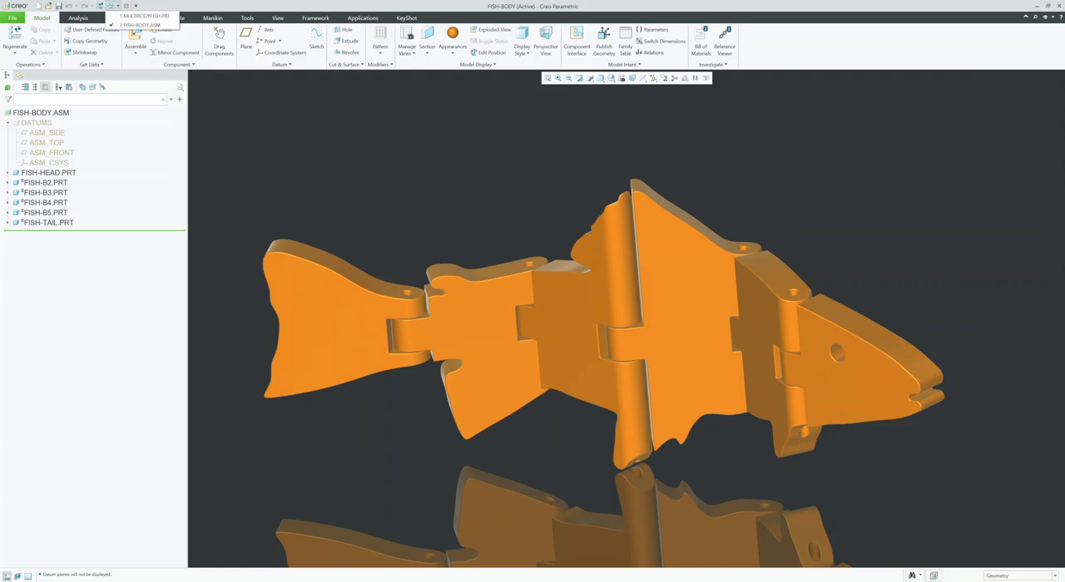
left_click(143, 15)
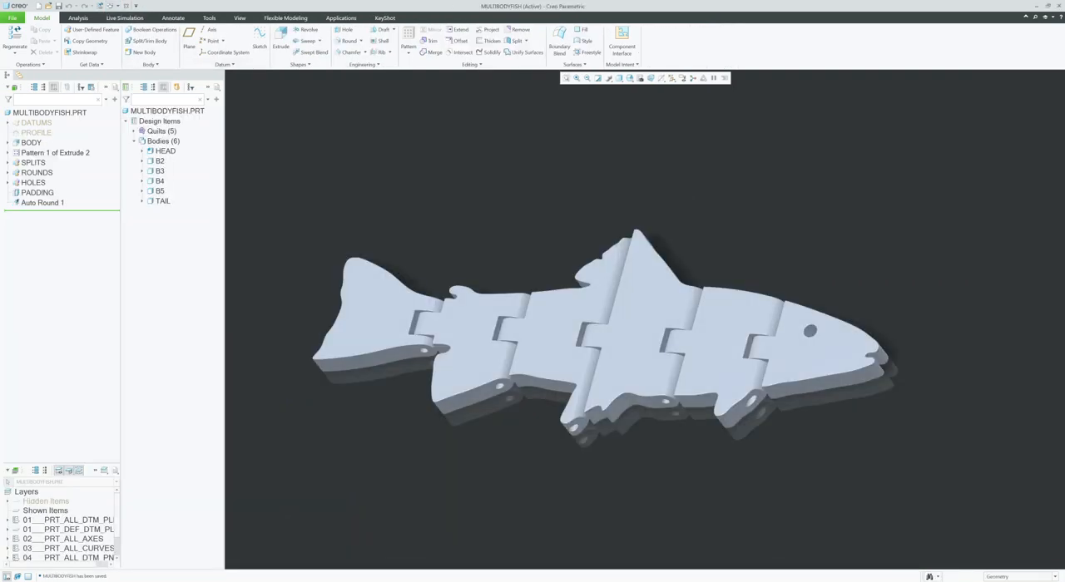
scroll(278, 341, "down", 2)
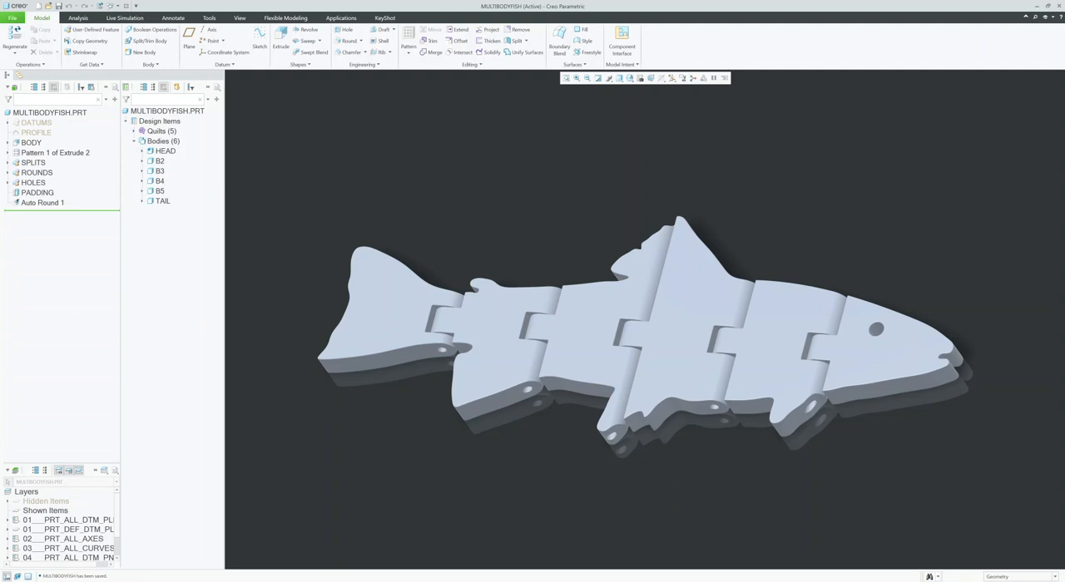
left_click(50, 112)
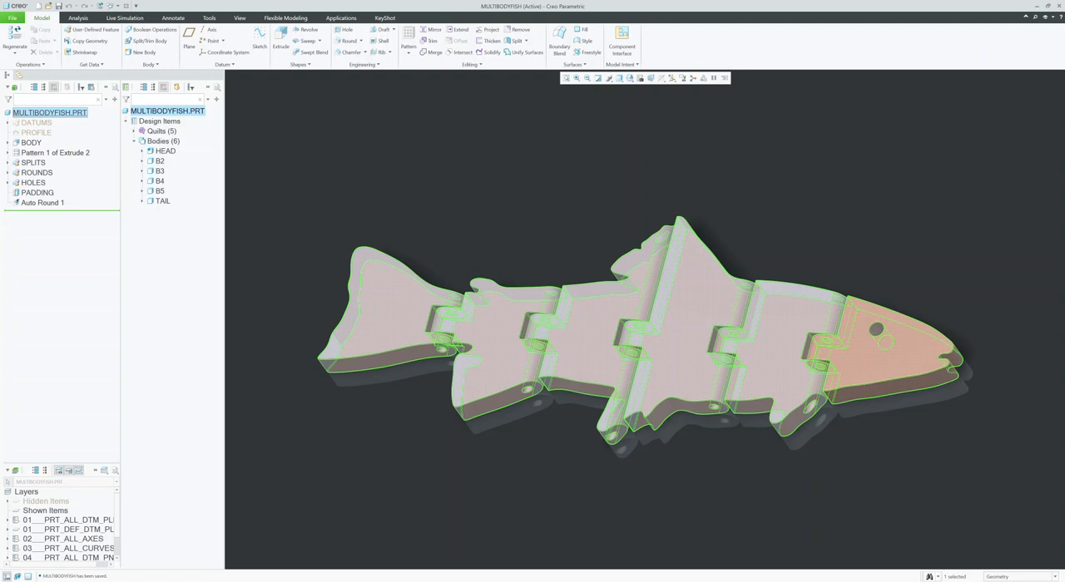
key("Escape")
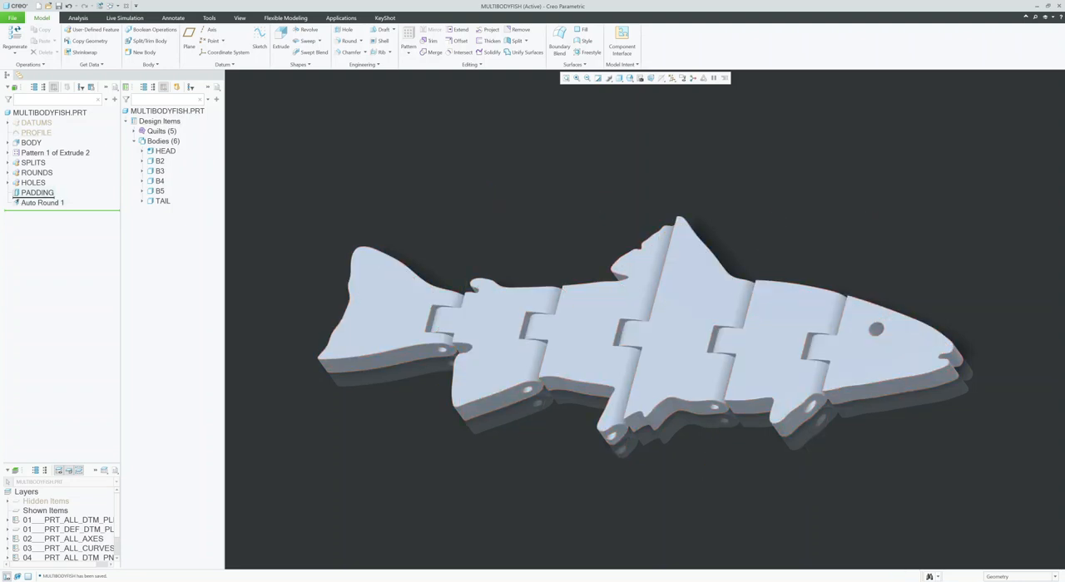
Step: Roll the model back to just after the PROFILE feature and unhide the PROFILE sketch
left_click_drag(50, 210, 37, 135)
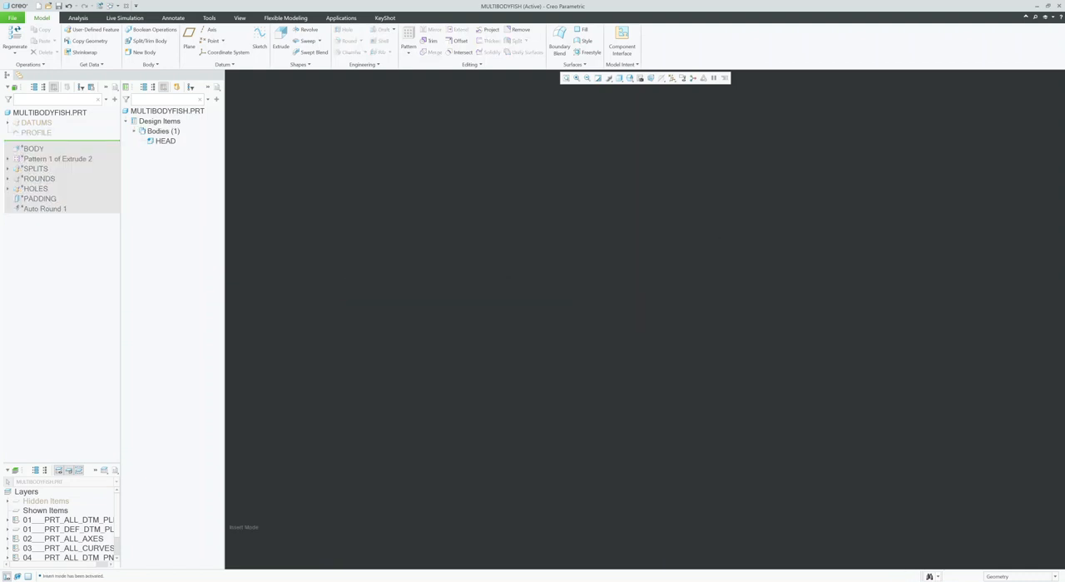
key("F5")
left_click(672, 78)
left_click(702, 106)
left_click_drag(42, 140, 41, 152)
left_click(39, 133)
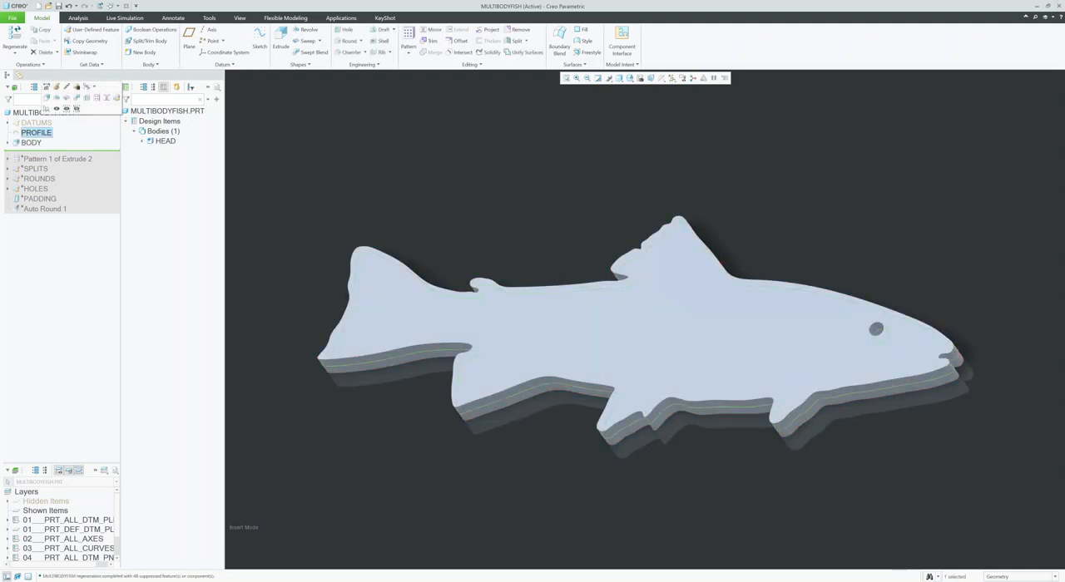
left_click_drag(42, 151, 41, 139)
mouse_move(624, 313)
middle_mouse_down()
mouse_move(581, 320)
mouse_move(608, 321)
middle_mouse_up()
scroll(611, 321, "down", 2)
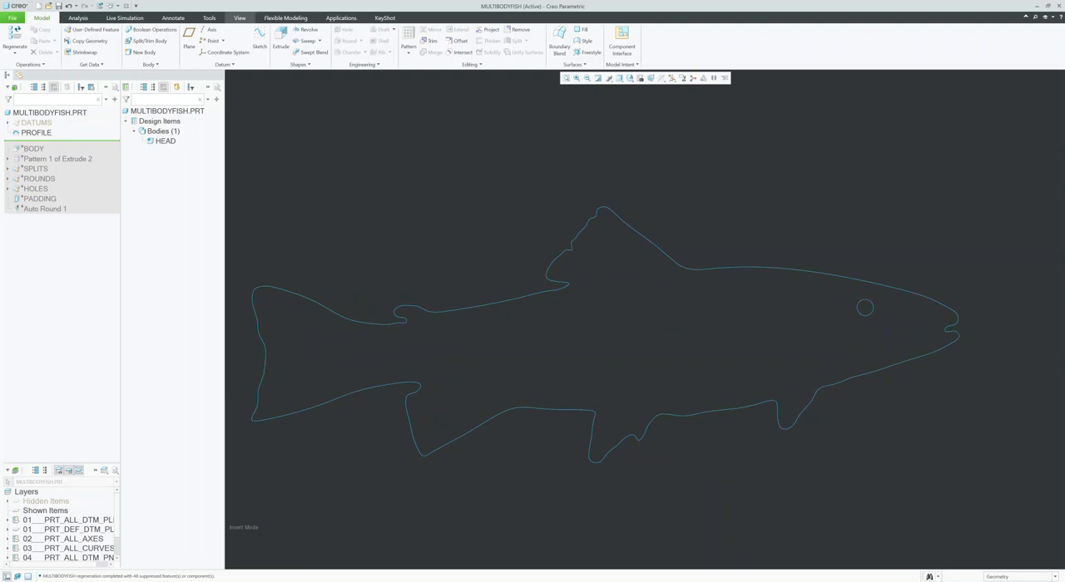
Step: Open the model's image settings and unhide the reference picture behind the profile curve
left_click(240, 17)
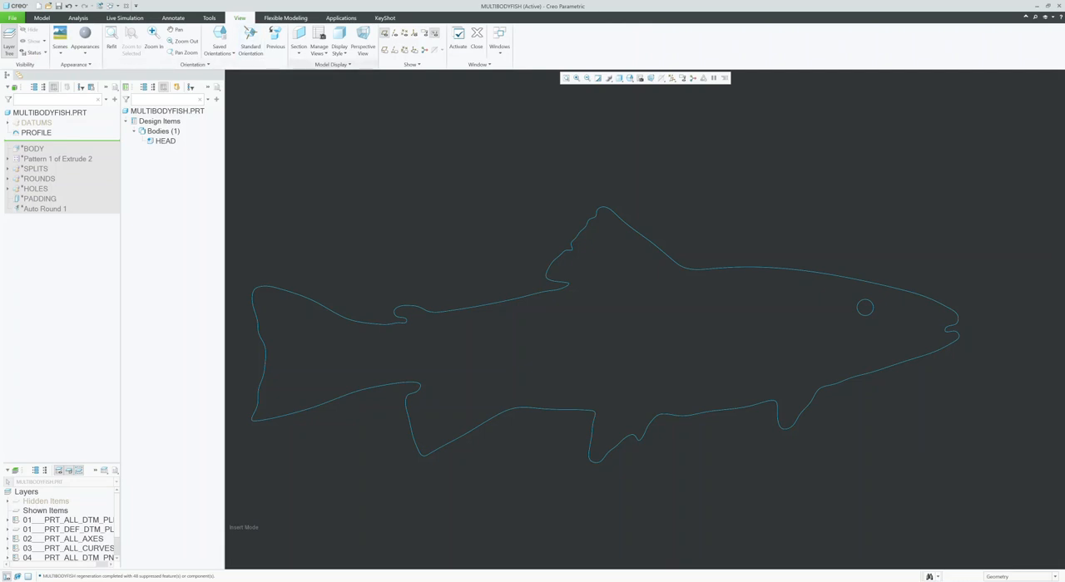
left_click(332, 64)
left_click(309, 75)
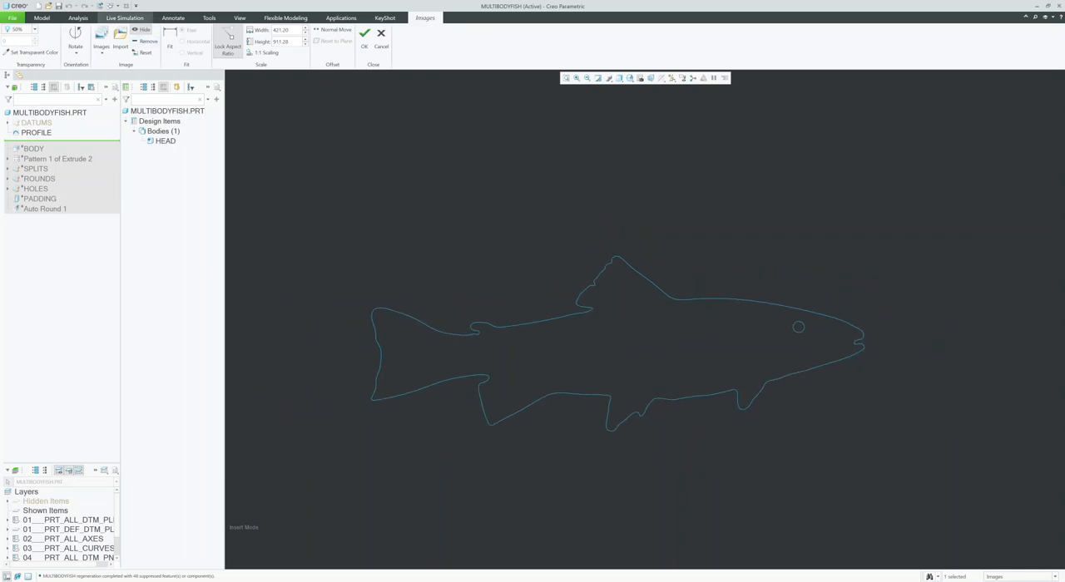
left_click(141, 29)
scroll(435, 359, "down", 5)
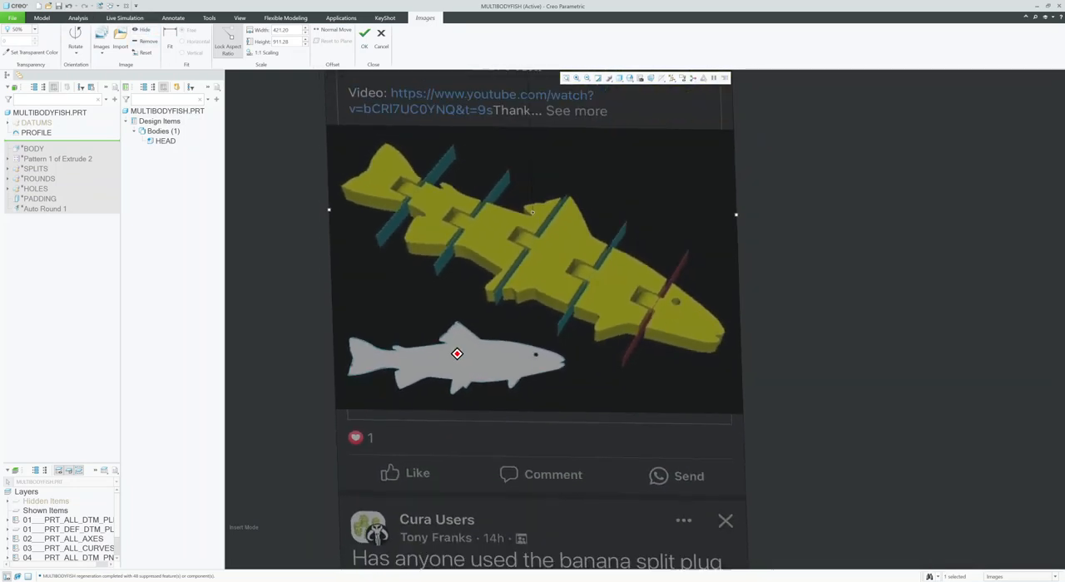
Step: Examine how the profile curve follows the fish silhouette in the reference picture, and leave the image settings without keeping changes
mouse_move(492, 354)
middle_mouse_down()
mouse_move(455, 363)
mouse_move(466, 363)
mouse_move(454, 355)
mouse_move(465, 348)
mouse_move(464, 433)
middle_mouse_up()
scroll(453, 328, "up", 4)
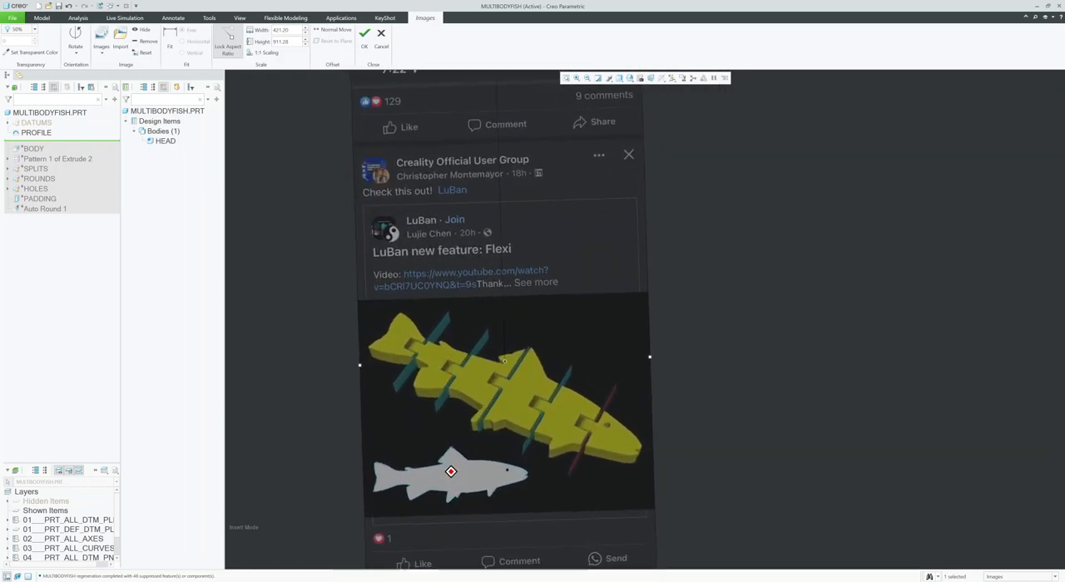
middle_click_drag(470, 496, 477, 501)
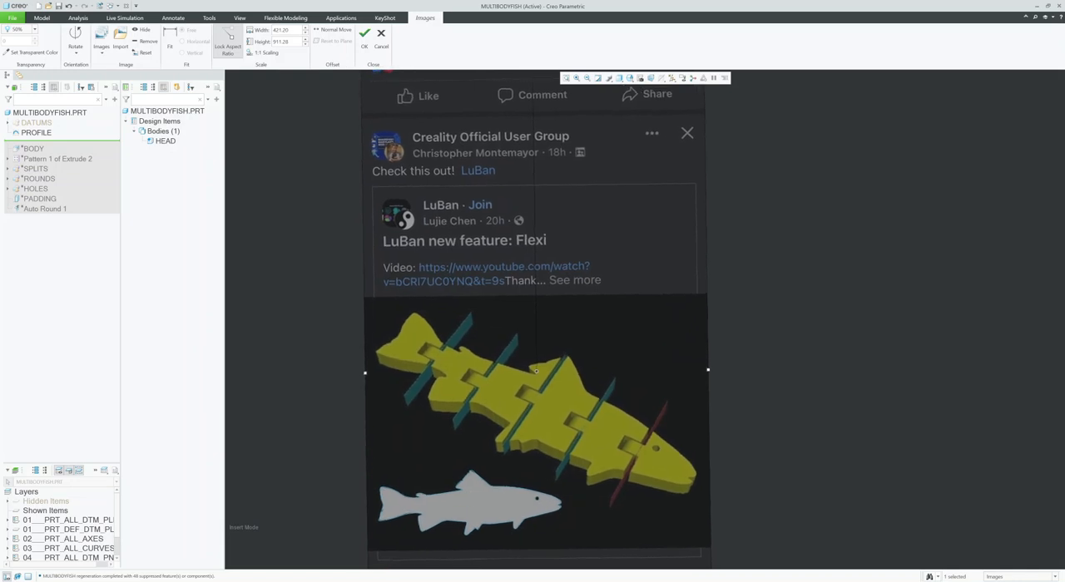
mouse_move(470, 501)
middle_mouse_down("shift")
mouse_move(489, 337)
mouse_move(540, 325)
middle_mouse_up("shift")
scroll(540, 326, "up", 5)
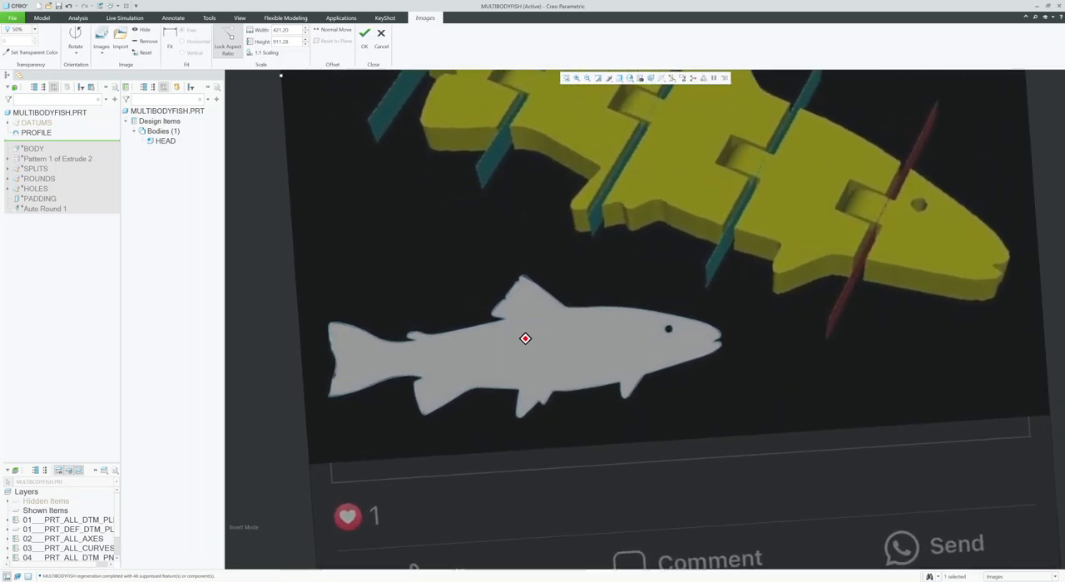
scroll(525, 361, "down", 5)
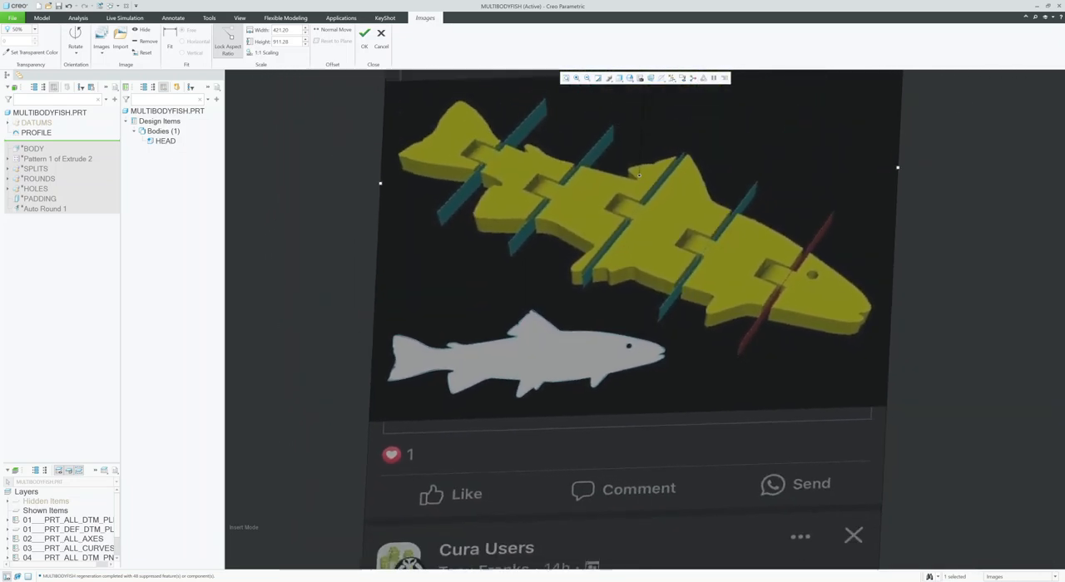
scroll(619, 182, "down", 2)
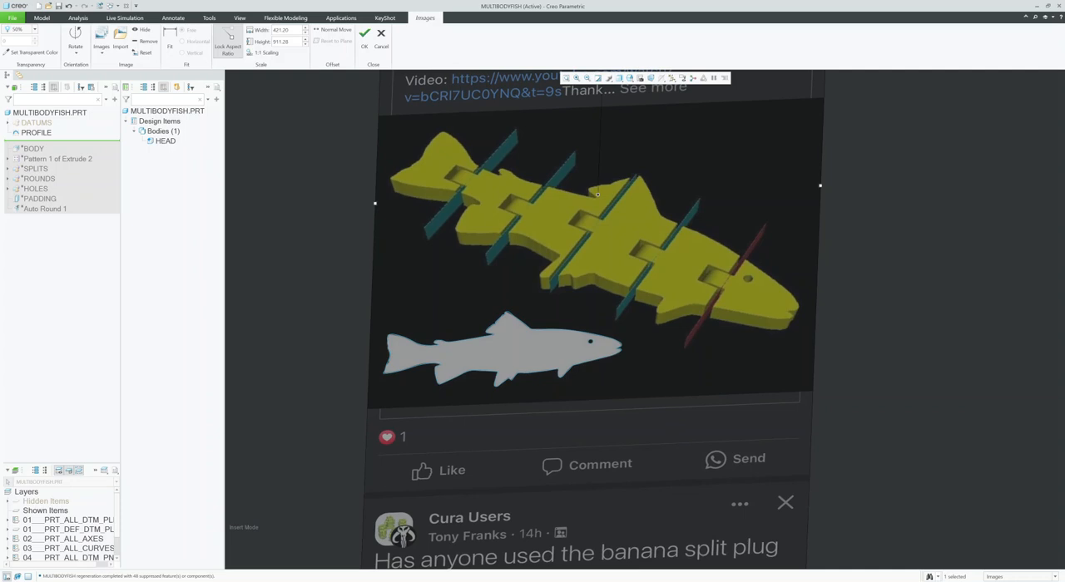
scroll(452, 344, "up", 6)
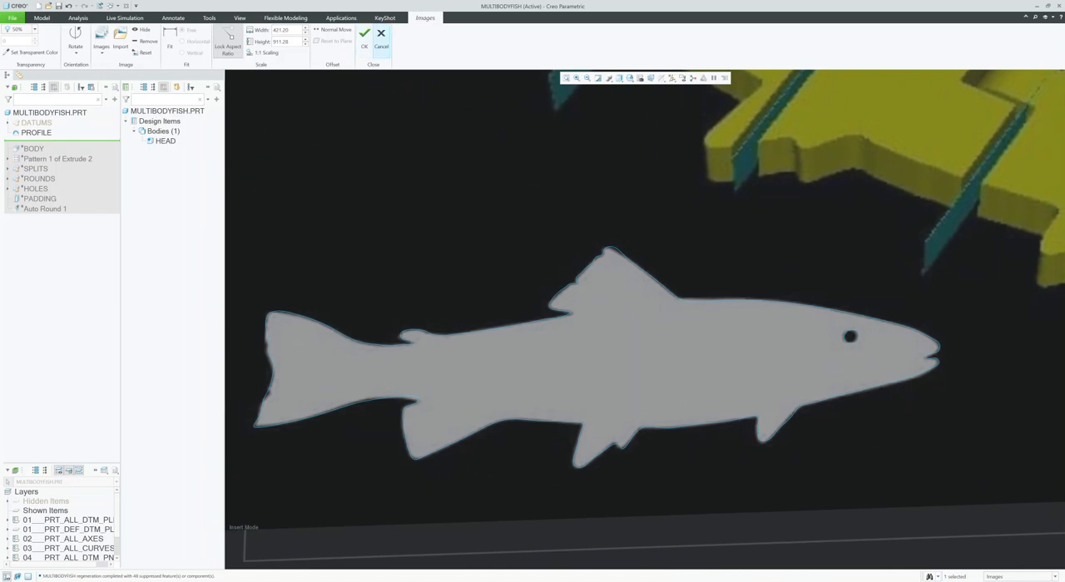
left_click(381, 35)
scroll(644, 318, "down", 2)
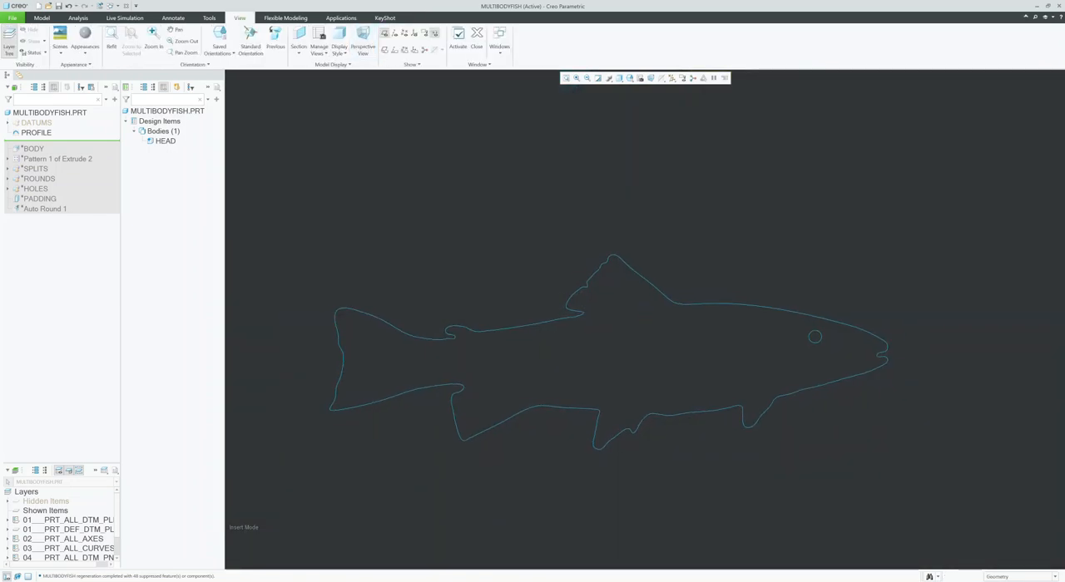
Step: Open the PROFILE sketch definition to review its curve and dimensions, and close the sketch
left_click(36, 132)
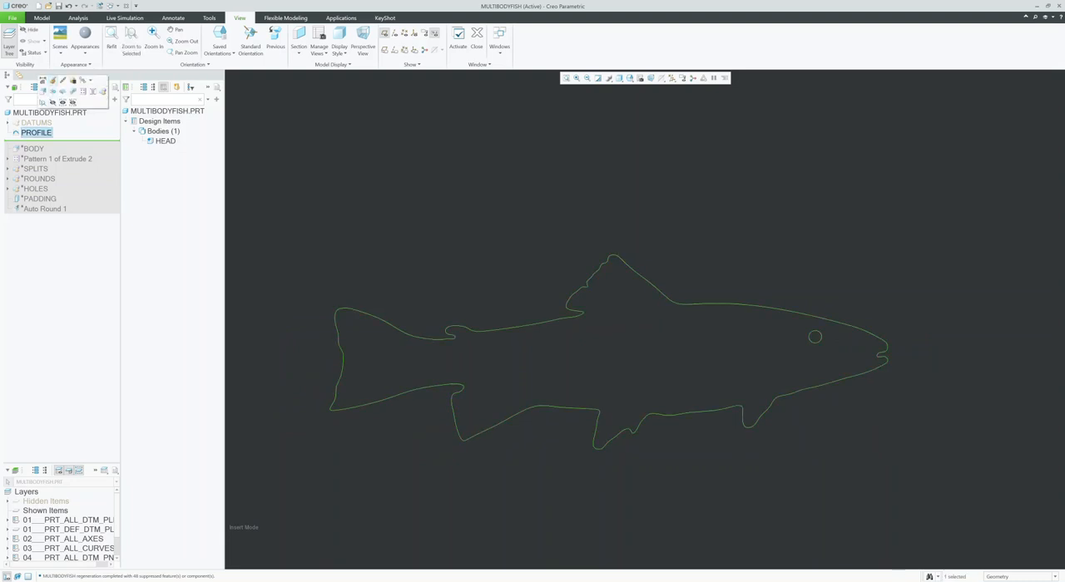
left_click(52, 81)
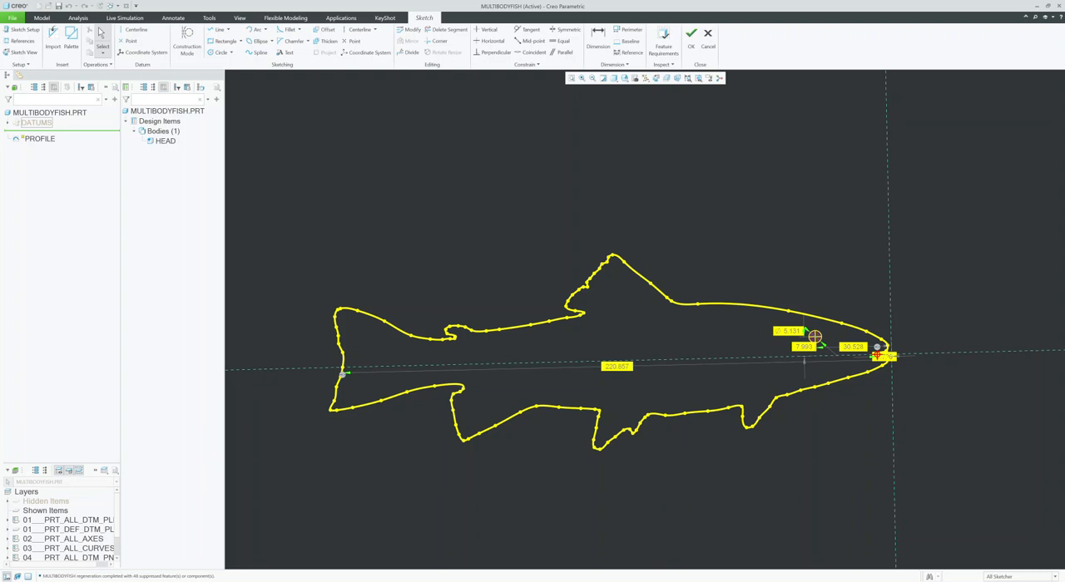
left_click(690, 33)
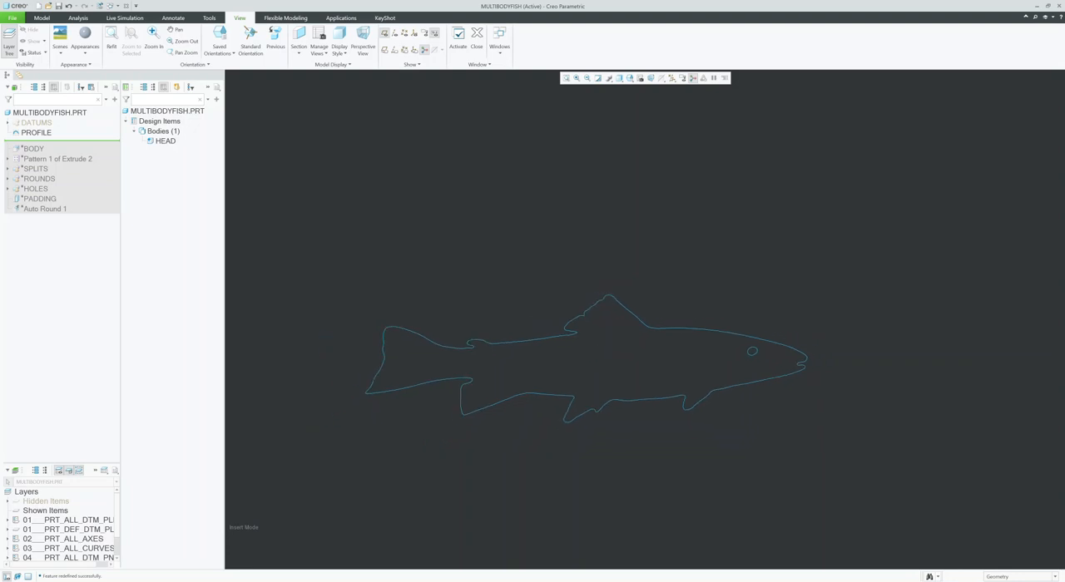
Step: Set the selection filter to Sketch Region and try extruding the fish outline and eye regions together
left_click(1022, 577)
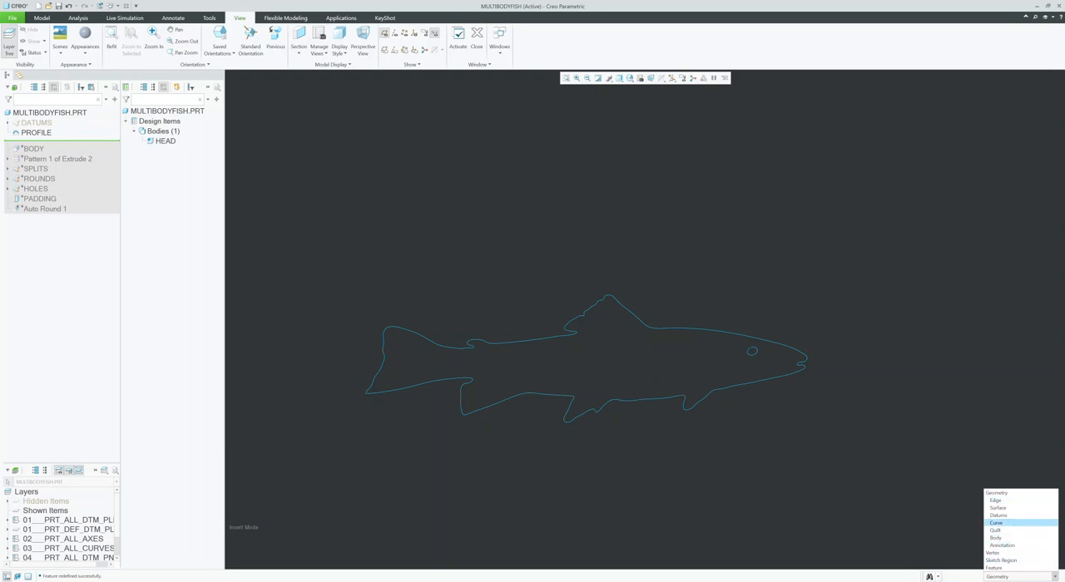
left_click(1001, 560)
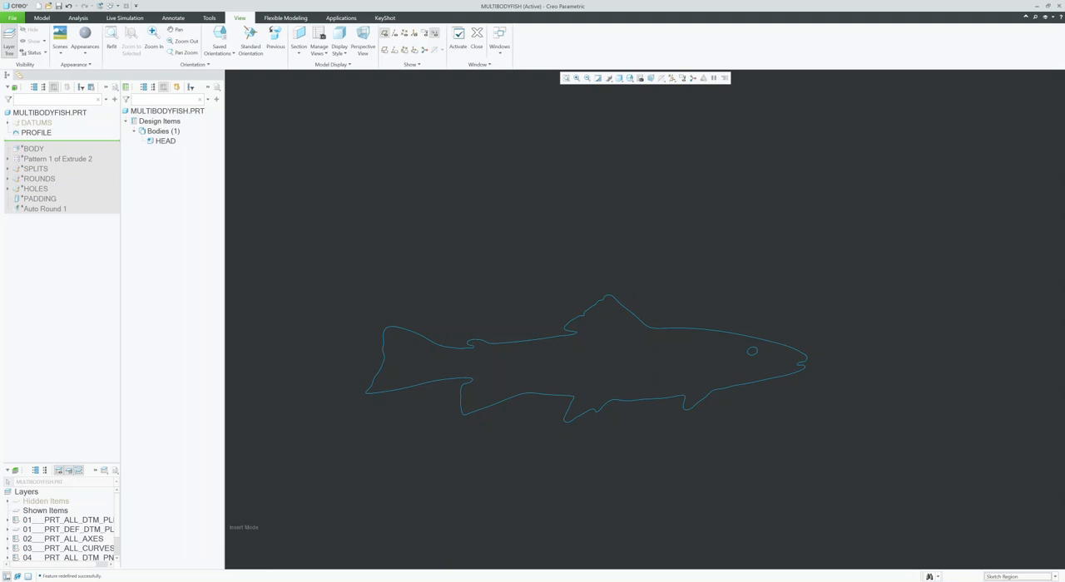
left_click(709, 329)
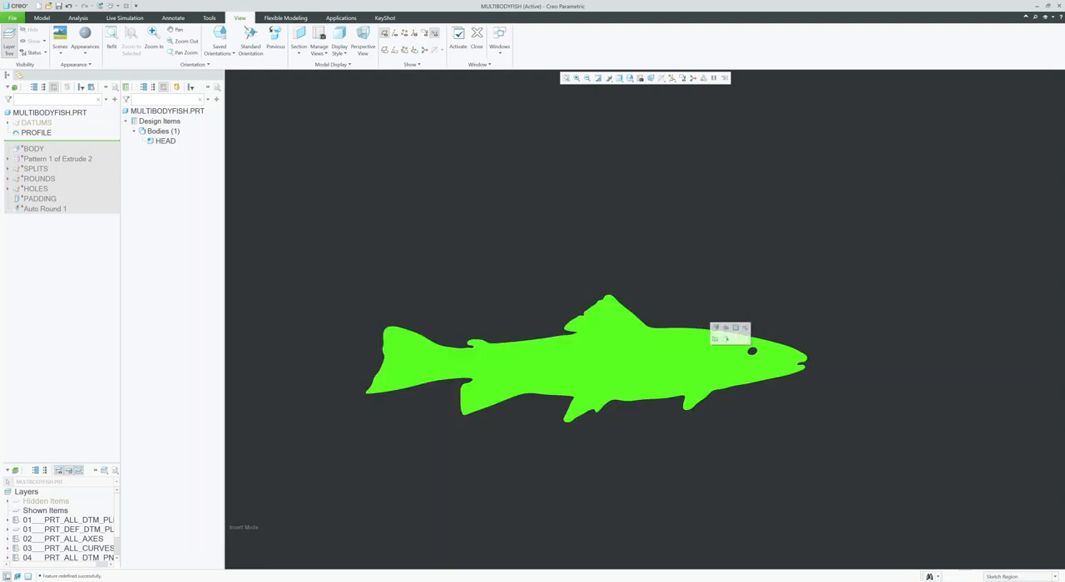
left_click(752, 350, "ctrl")
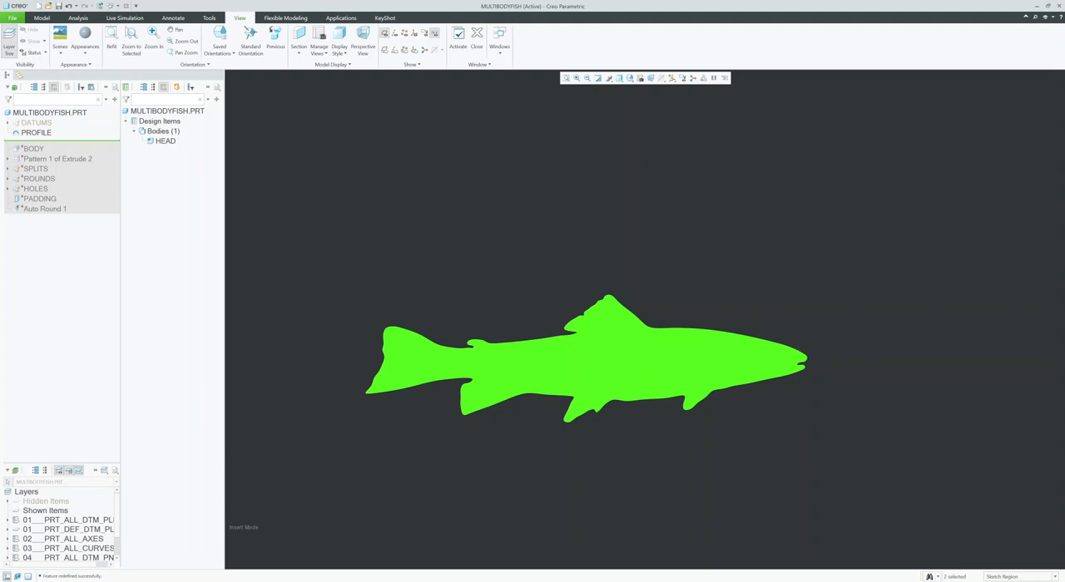
left_click(41, 18)
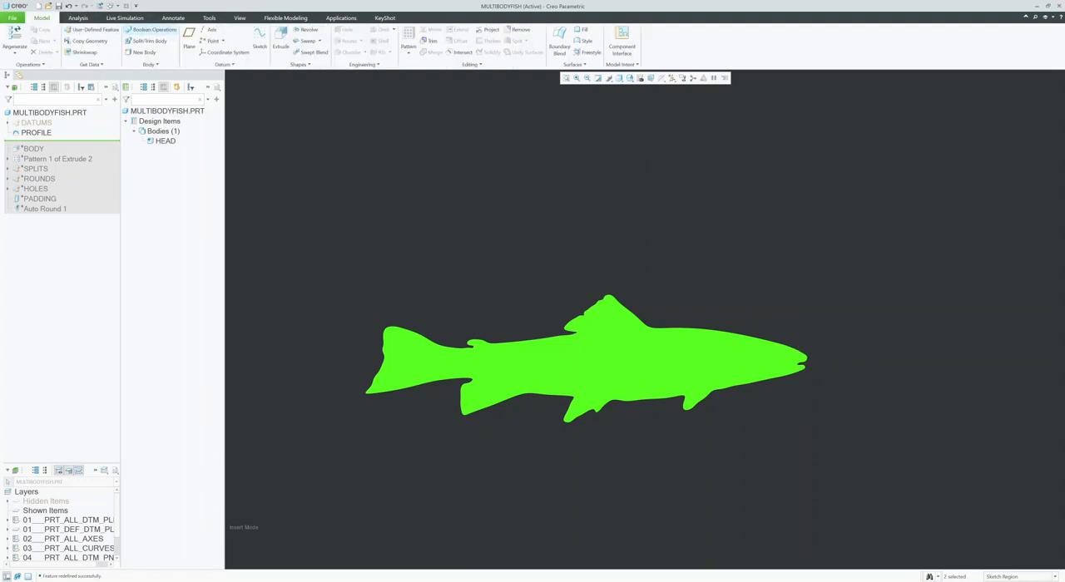
left_click(282, 39)
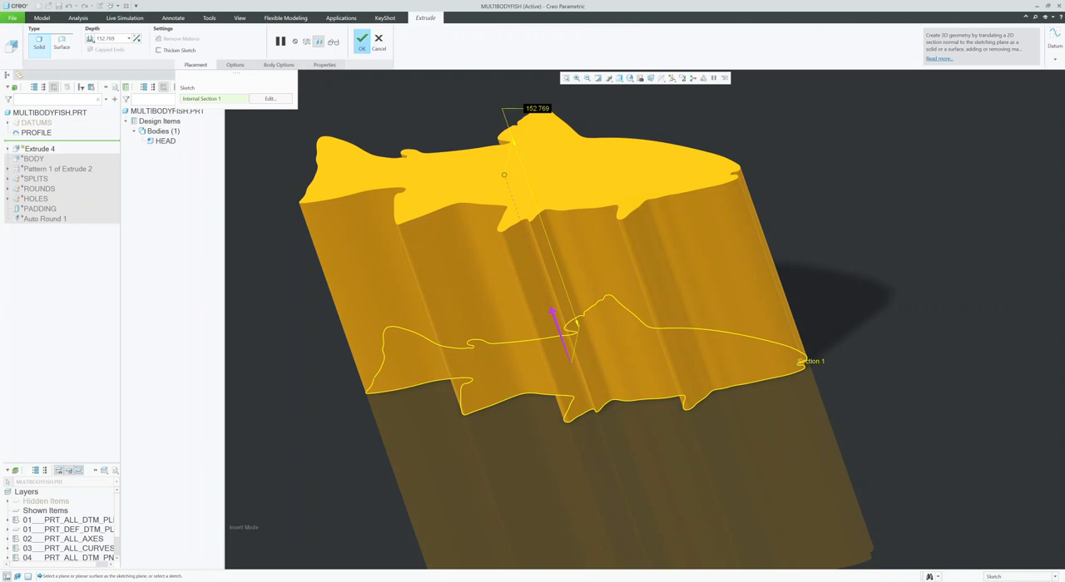
left_click(379, 39)
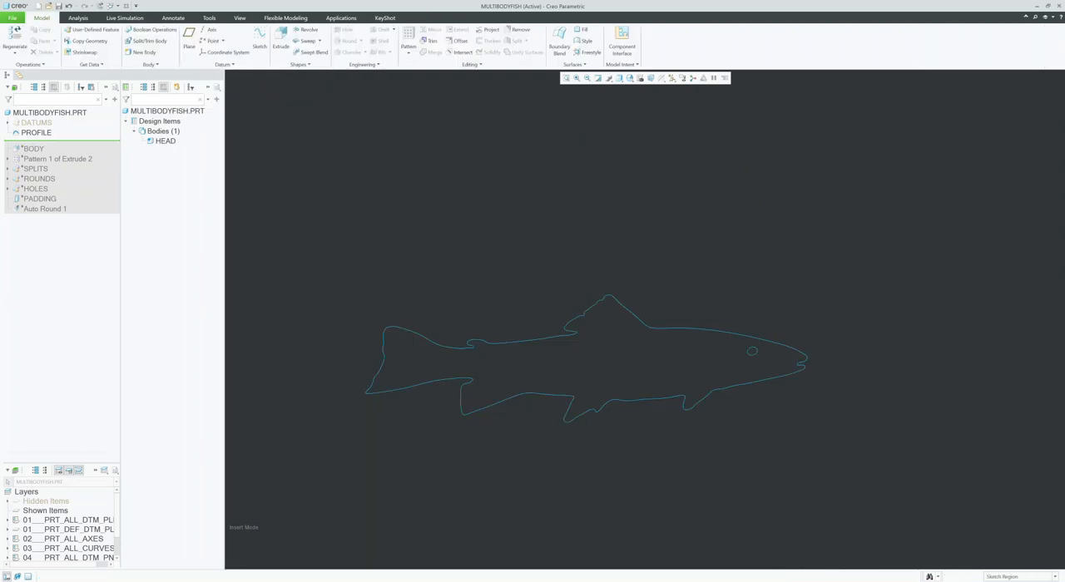
Step: Try extruding only the fish outline region, leaving the eye region out of the section
left_click(707, 349)
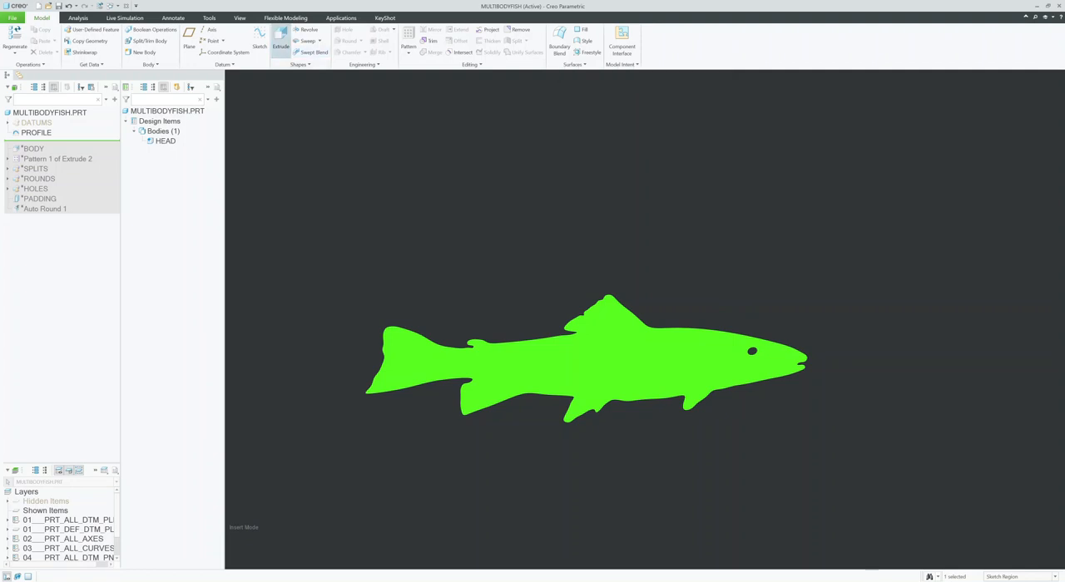
left_click(281, 40)
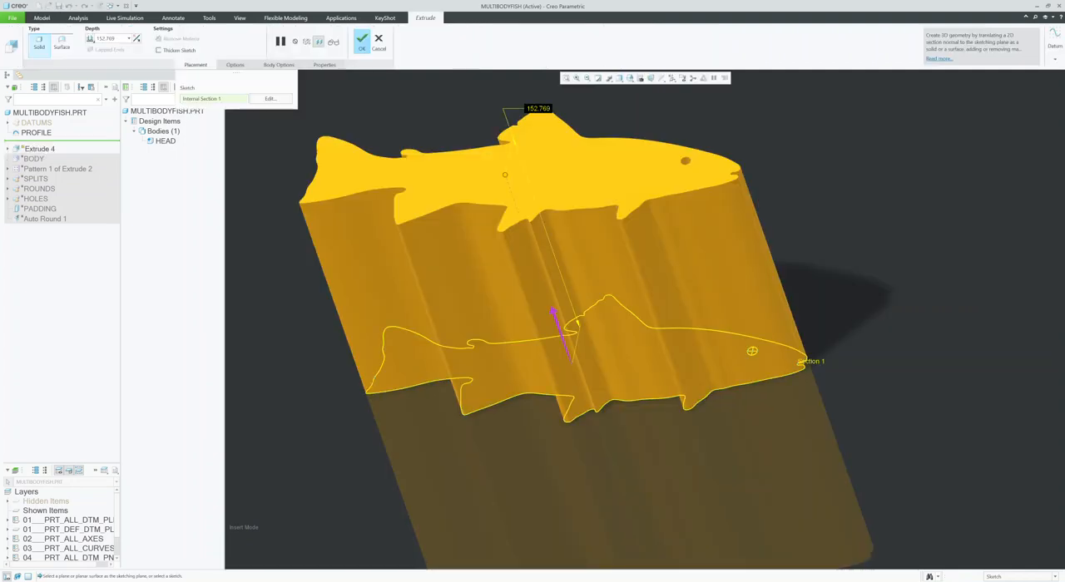
left_click(378, 42)
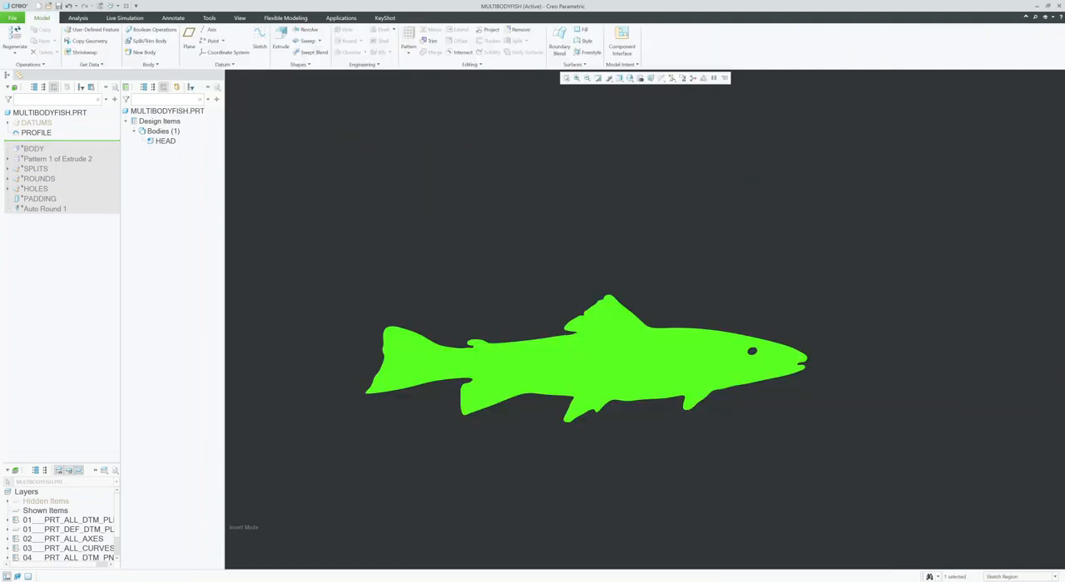
key("Escape")
Step: Roll the model forward to include the BODY extrusion and display its dimensions for editing
left_click_drag(32, 141, 32, 152)
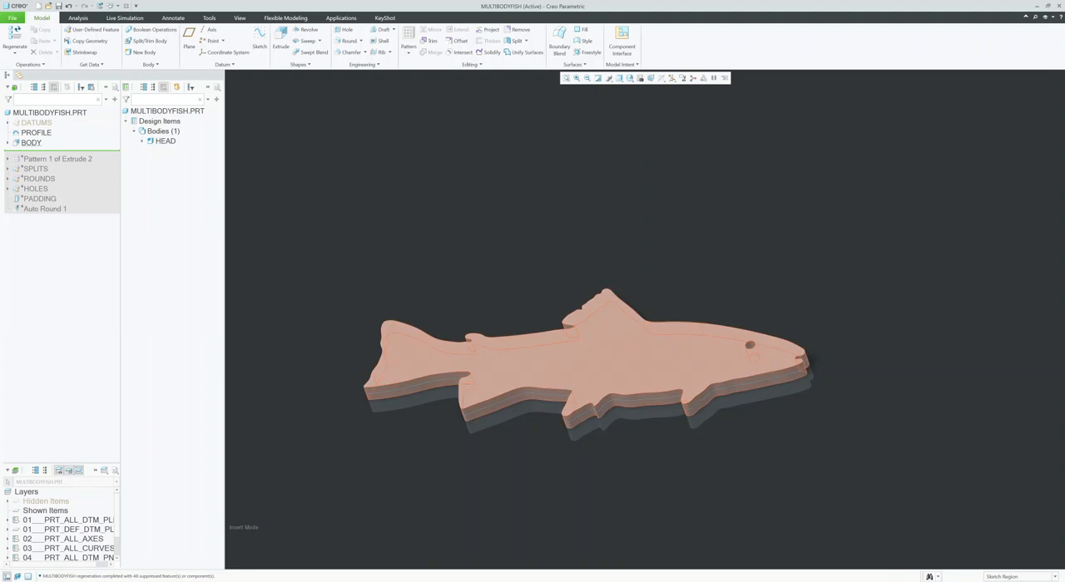
left_click(32, 142)
left_click(39, 94)
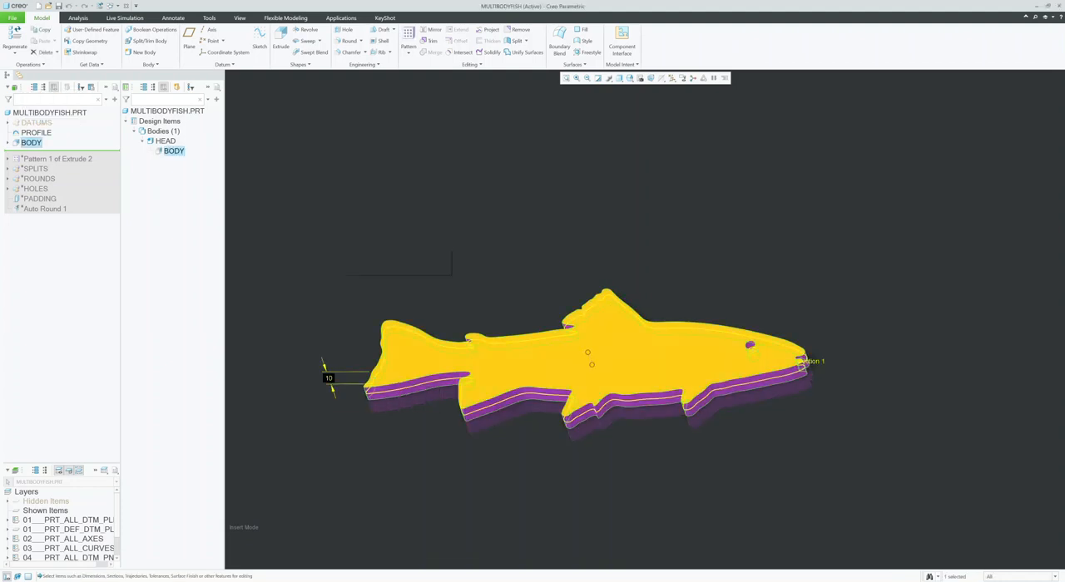
Step: Close the BODY dimension display and roll the model forward to include Pattern 1 of Extrude 2
left_click(67, 250)
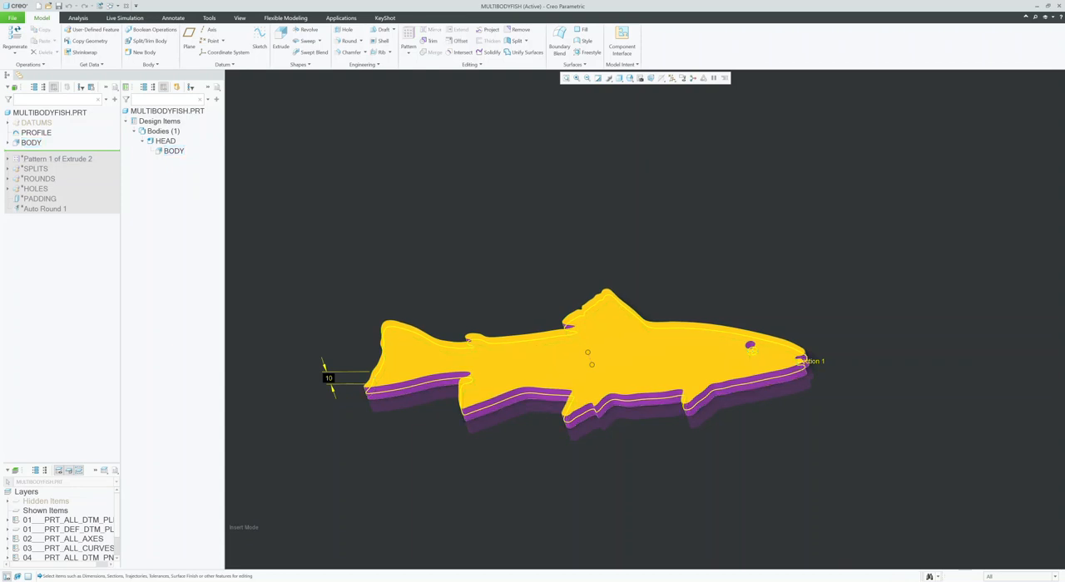
right_click(49, 157)
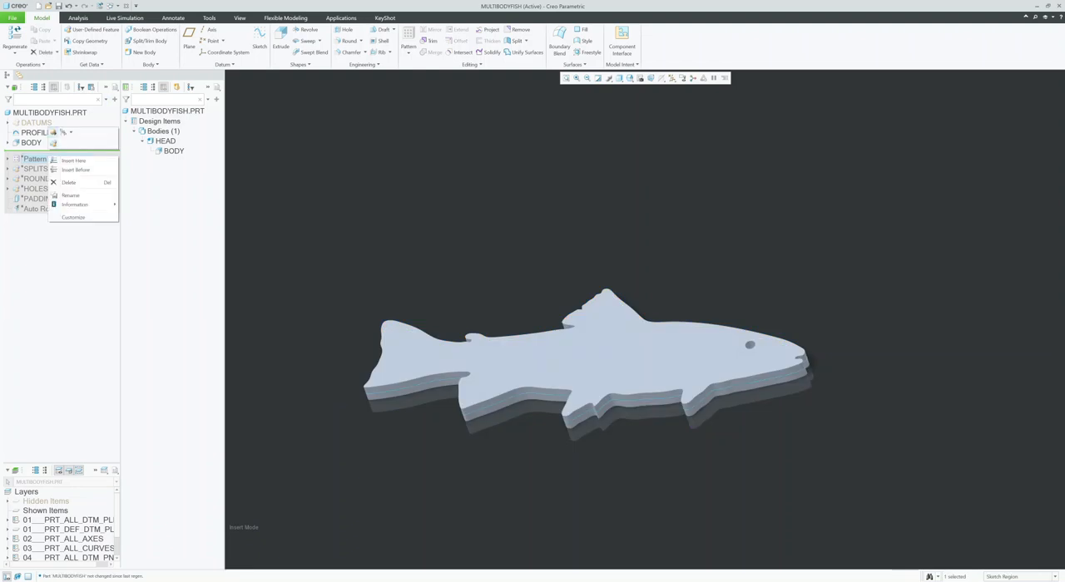
left_click(73, 161)
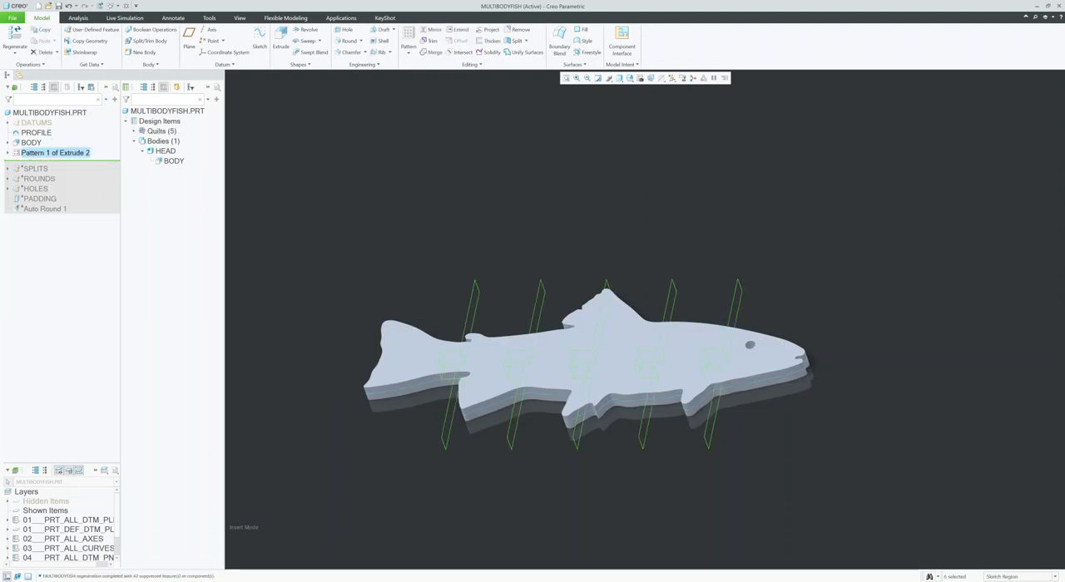
Step: Expand the Extrude 2 pattern and show Quilt 1, the surface of its first member
left_click(7, 153)
double_click(48, 163)
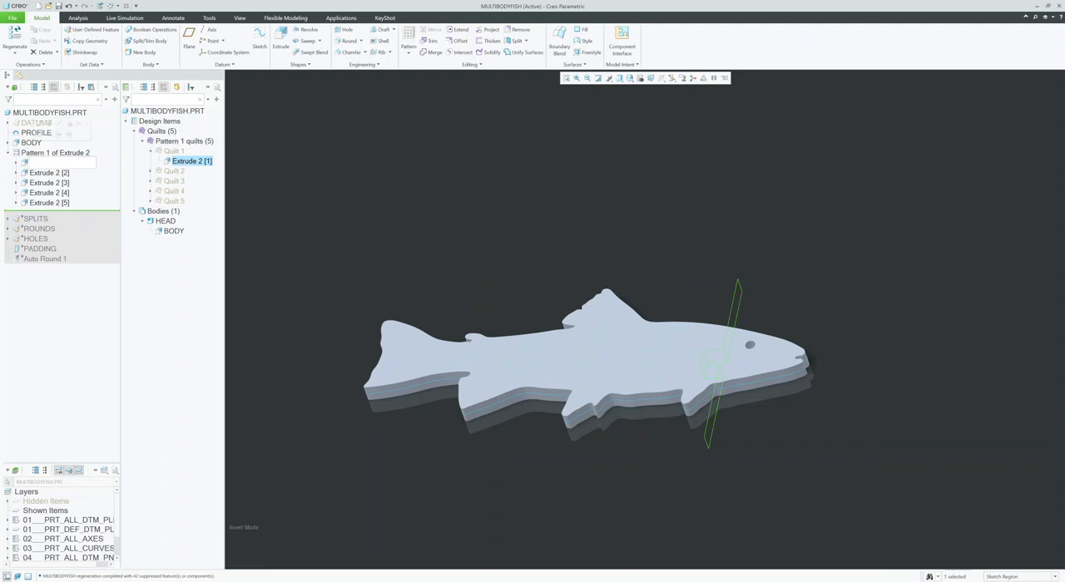
middle_click_drag(575, 371, 628, 404)
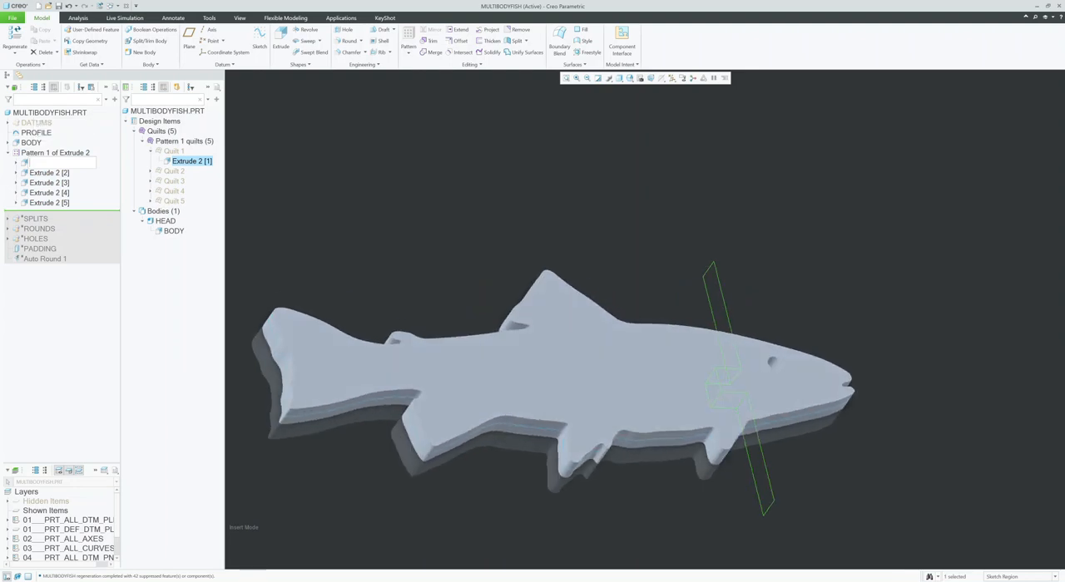
left_click(174, 151)
left_click(179, 123)
mouse_move(567, 382)
middle_mouse_down()
mouse_move(533, 387)
mouse_move(528, 321)
middle_mouse_up()
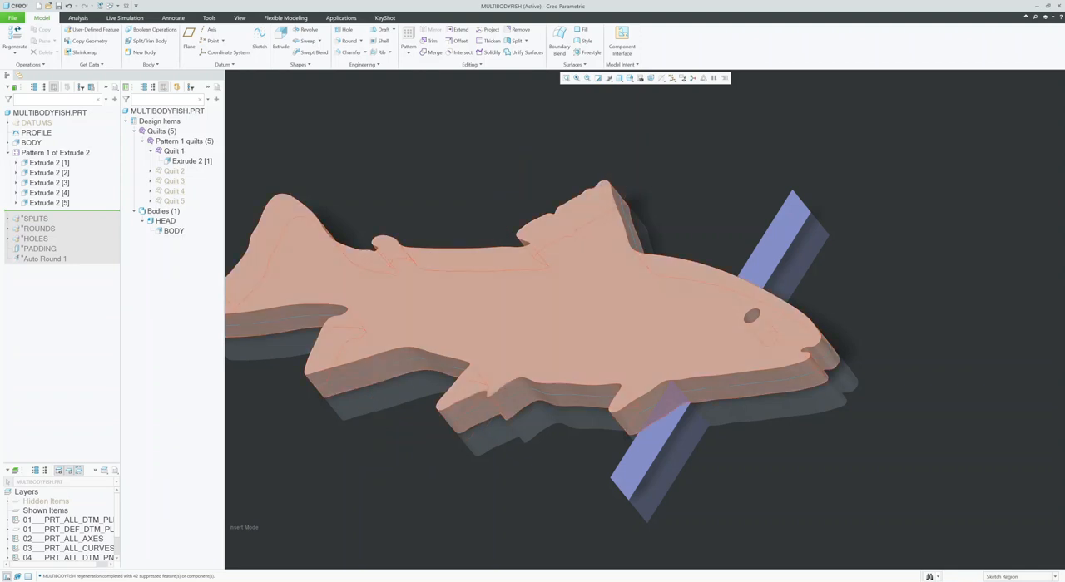
Step: Hide the HEAD body to examine the stepped shape of the first splitting surface from several angles
left_click(164, 221)
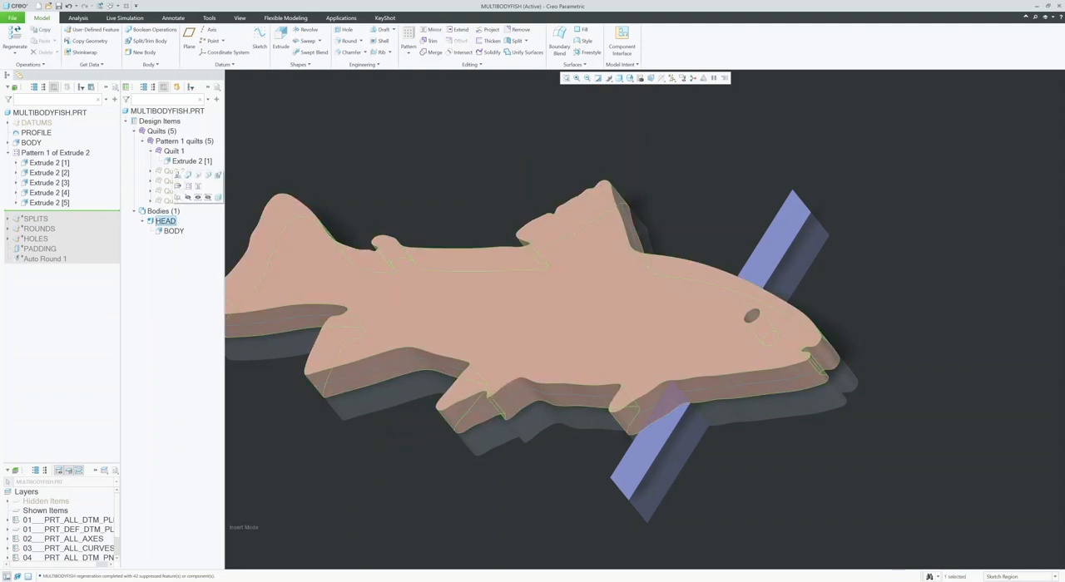
left_click(173, 231)
key("Escape")
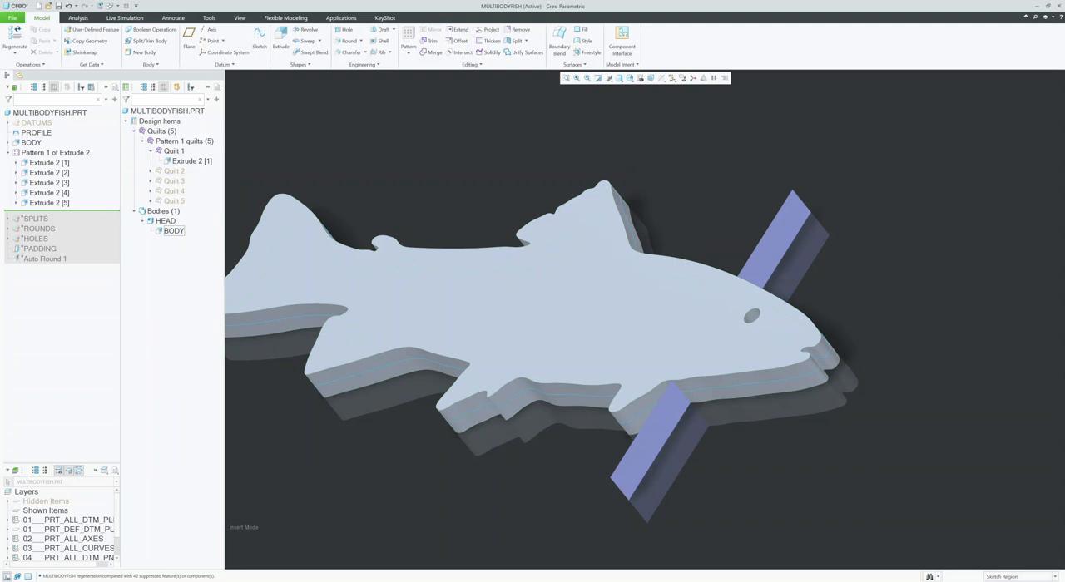
left_click(165, 221)
left_click(190, 195)
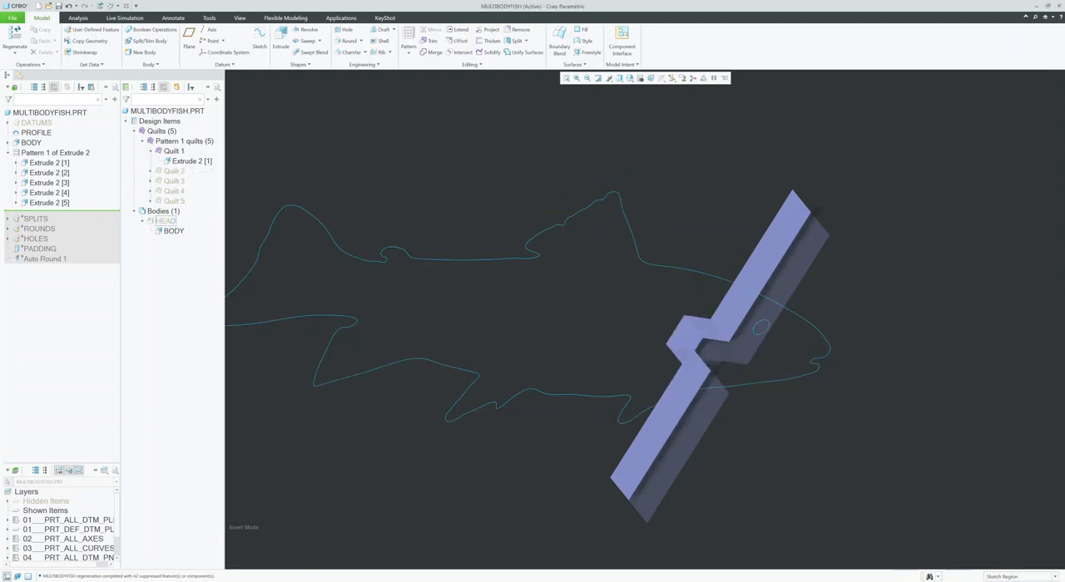
middle_click_drag(641, 318, 828, 343)
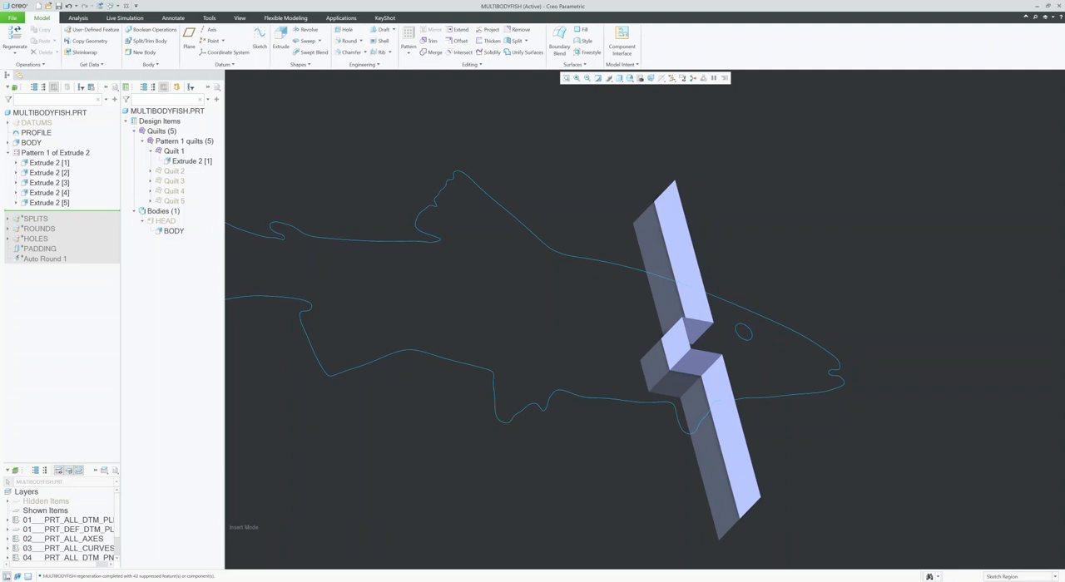
mouse_move(642, 318)
middle_mouse_down()
mouse_move(632, 319)
mouse_move(654, 321)
middle_mouse_up()
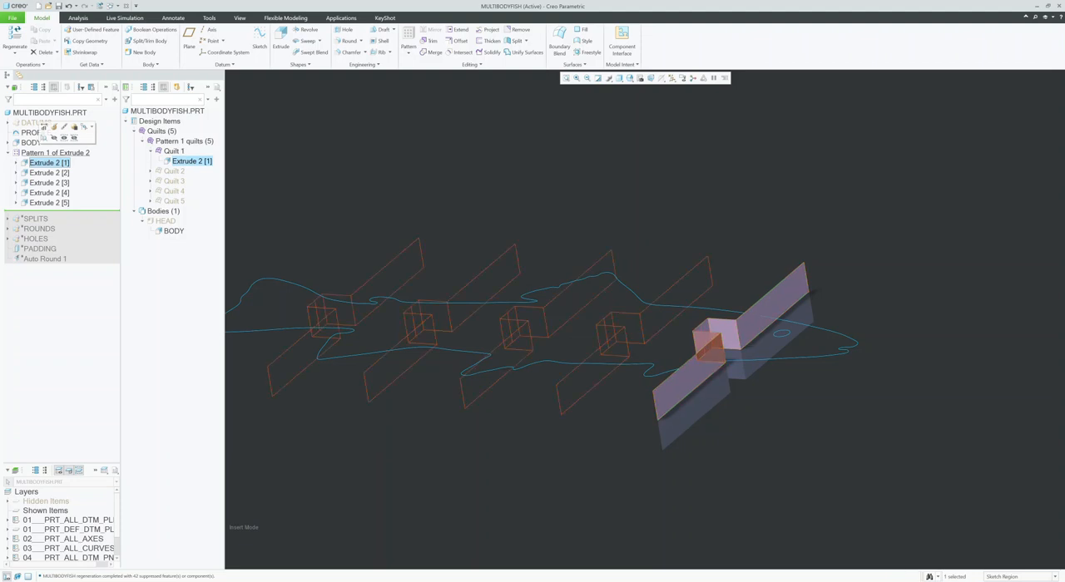
Step: Open the definition of Pattern 1 of Extrude 2 to review its direction, members and spacing, and close it
left_click(55, 152)
left_click(57, 106)
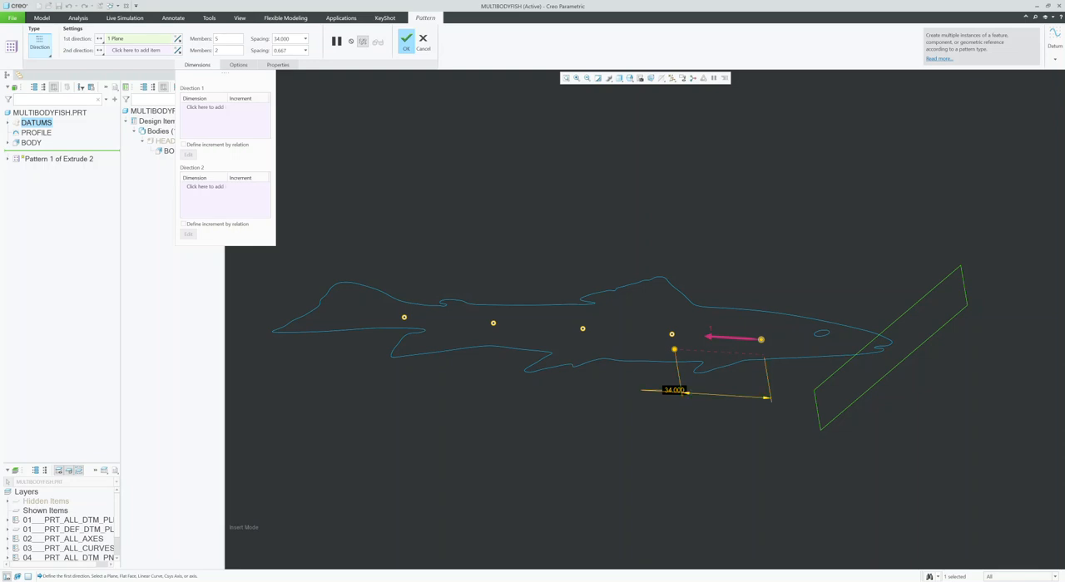
left_click(406, 42)
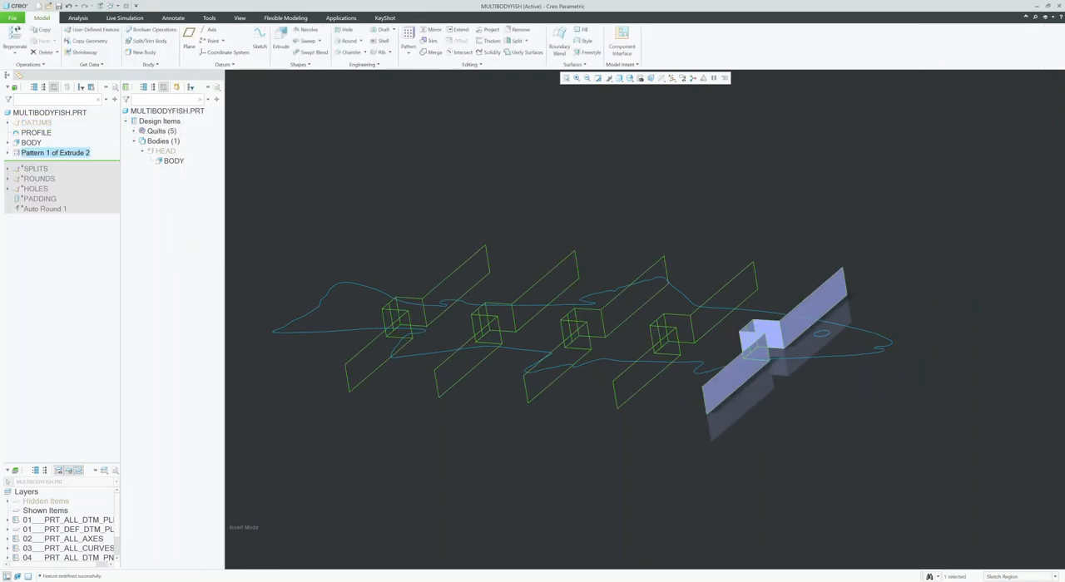
Step: Show the HEAD body again and highlight the Extrude 2 pattern of surfaces across the fish
mouse_move(664, 328)
middle_mouse_down()
mouse_move(692, 334)
mouse_move(708, 366)
mouse_move(661, 349)
mouse_move(654, 368)
mouse_move(678, 381)
middle_mouse_up()
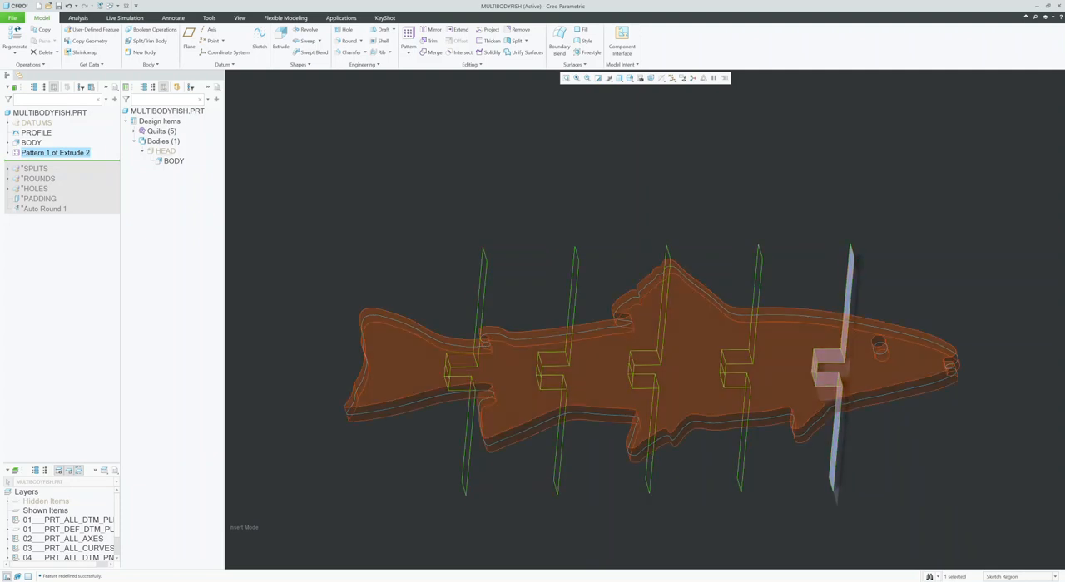
left_click(165, 150)
left_click(171, 124)
left_click(399, 192)
middle_click_drag(399, 191, 403, 192)
left_click(55, 154)
mouse_move(658, 373)
middle_mouse_down()
mouse_move(663, 384)
mouse_move(647, 398)
mouse_move(644, 311)
middle_mouse_up()
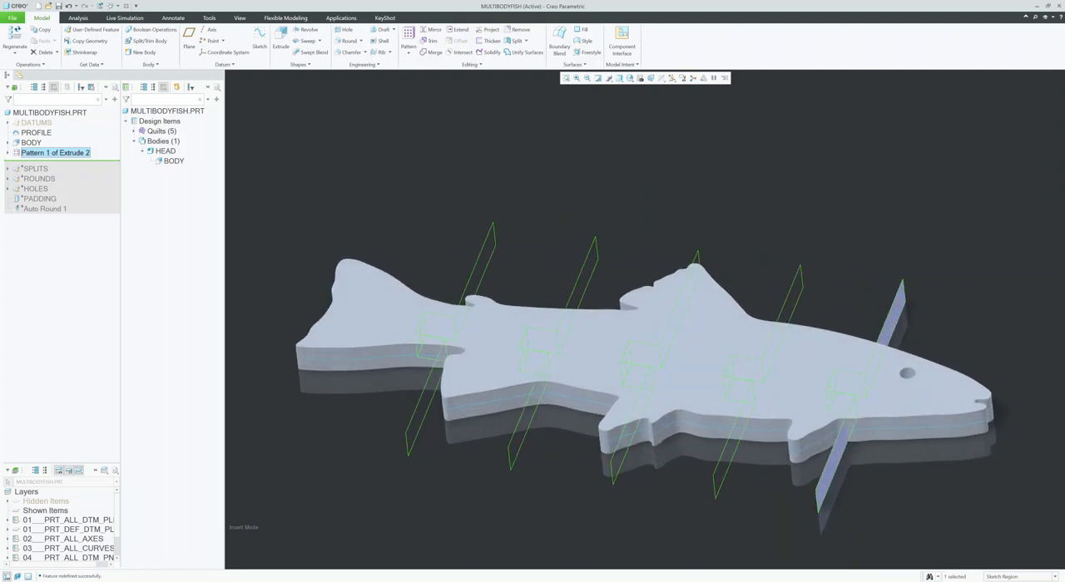
Step: Roll the model forward to include the SPLITS group, expand it, and highlight Split Body 1 and body B2
left_click_drag(37, 161, 37, 172)
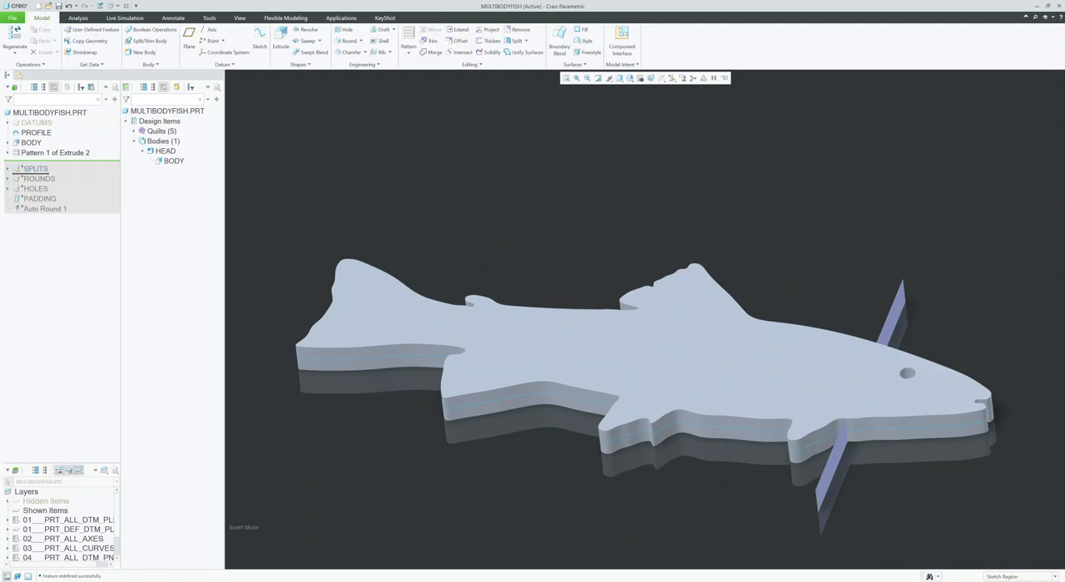
left_click_drag(38, 172, 37, 170)
middle_click_drag(647, 318, 676, 319)
left_click(34, 163)
left_click(7, 164)
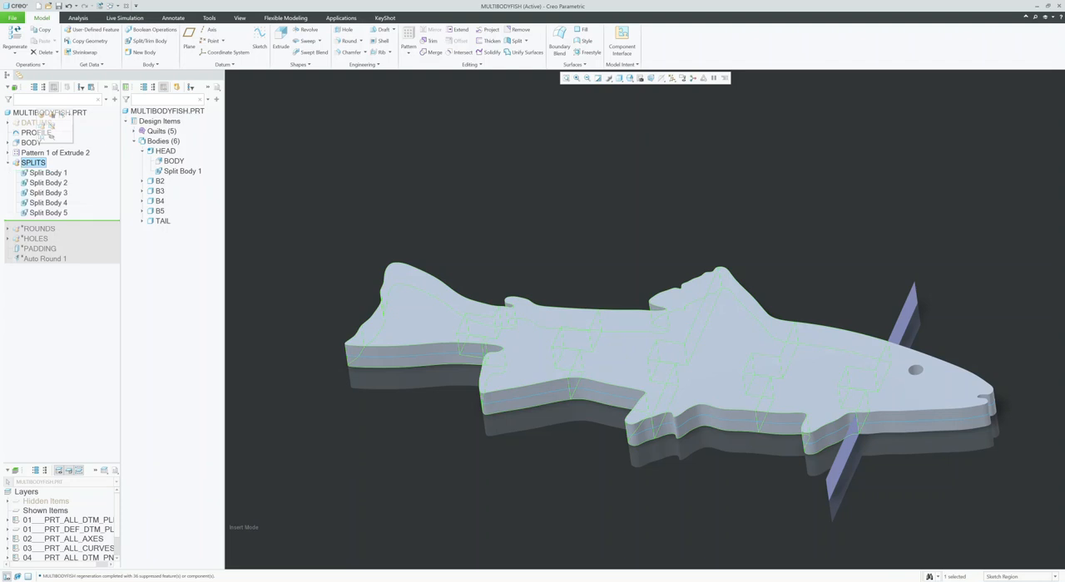
left_click(48, 172)
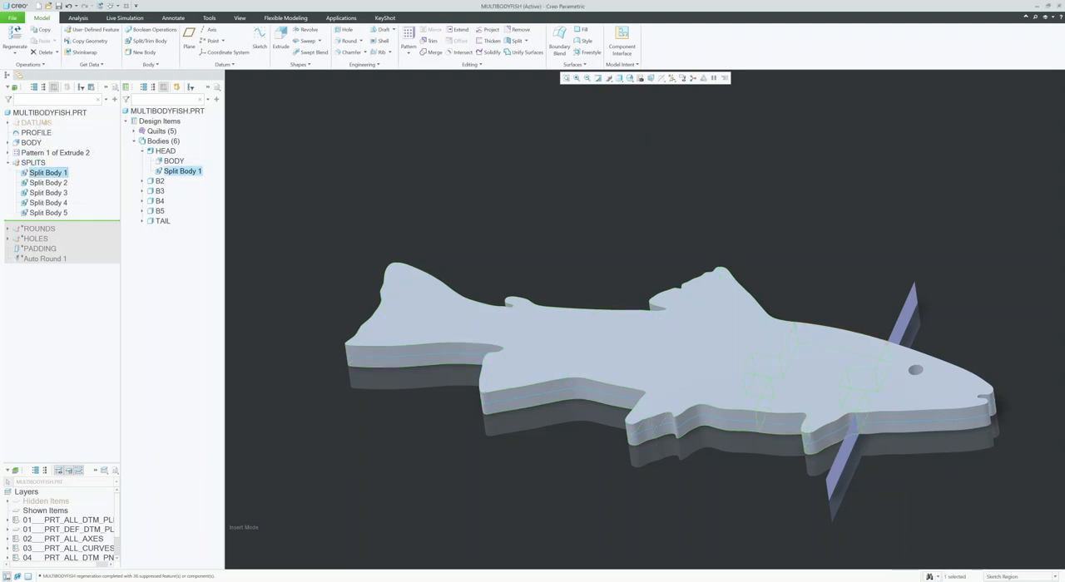
left_click(160, 181)
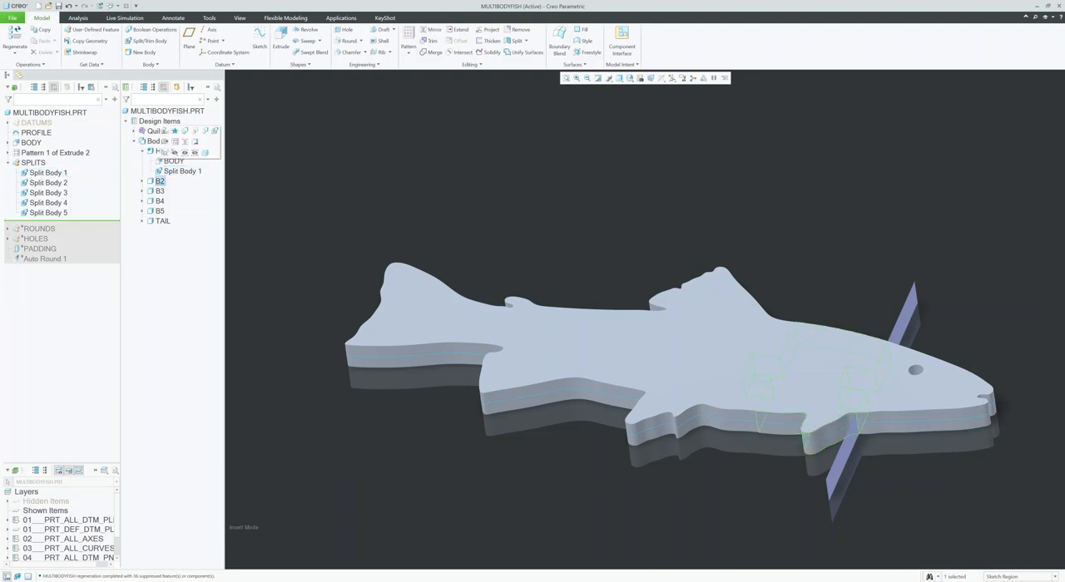
Step: Isolate the HEAD, B2 and B3 bodies one at a time to examine each split piece
left_click(165, 151)
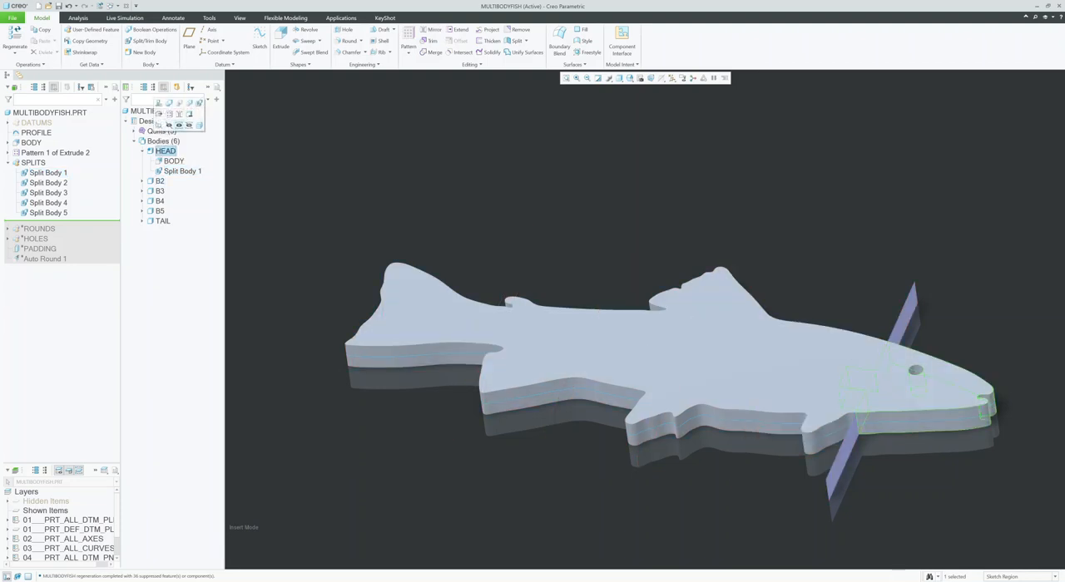
left_click(179, 124)
left_click(161, 180)
left_click(185, 153)
middle_click_drag(651, 320, 697, 321)
left_click(160, 191)
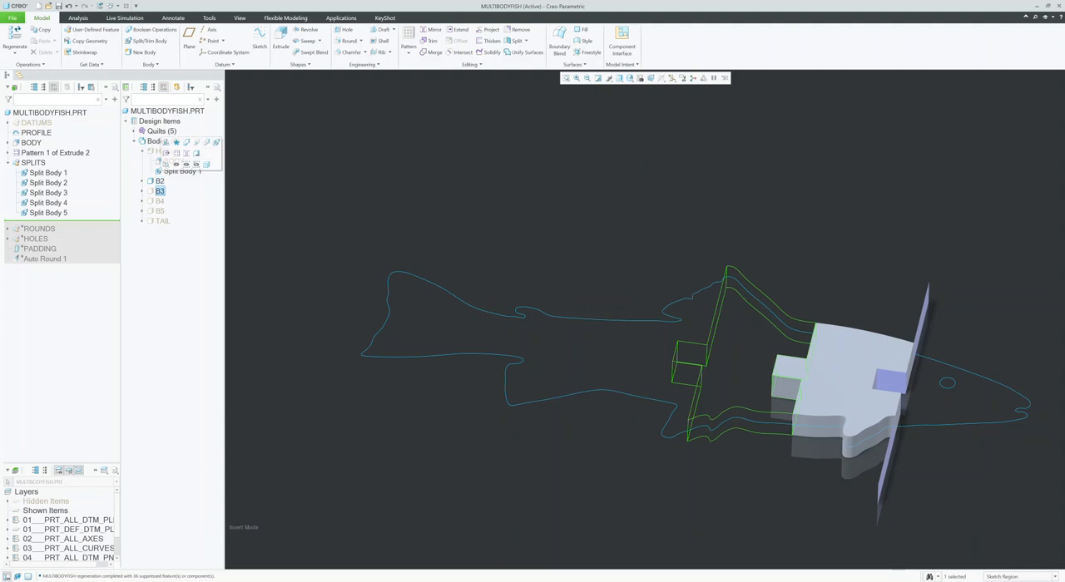
left_click(186, 164)
middle_click_drag(350, 249, 367, 249, "shift")
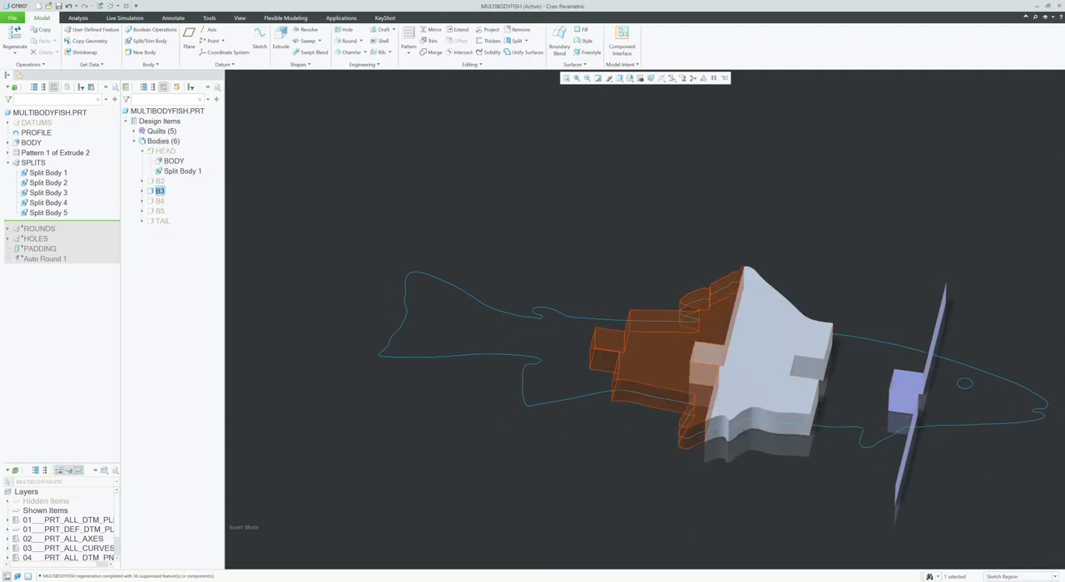
Step: Isolate the B4, B5 and TAIL bodies one at a time to examine each split piece
left_click(159, 202)
left_click(184, 175)
left_click(159, 210)
left_click(186, 183)
mouse_move(349, 250)
middle_mouse_down("shift")
mouse_move(398, 259)
mouse_move(409, 238)
mouse_move(390, 264)
mouse_move(350, 263)
middle_mouse_up("shift")
left_click(163, 221)
left_click(189, 194)
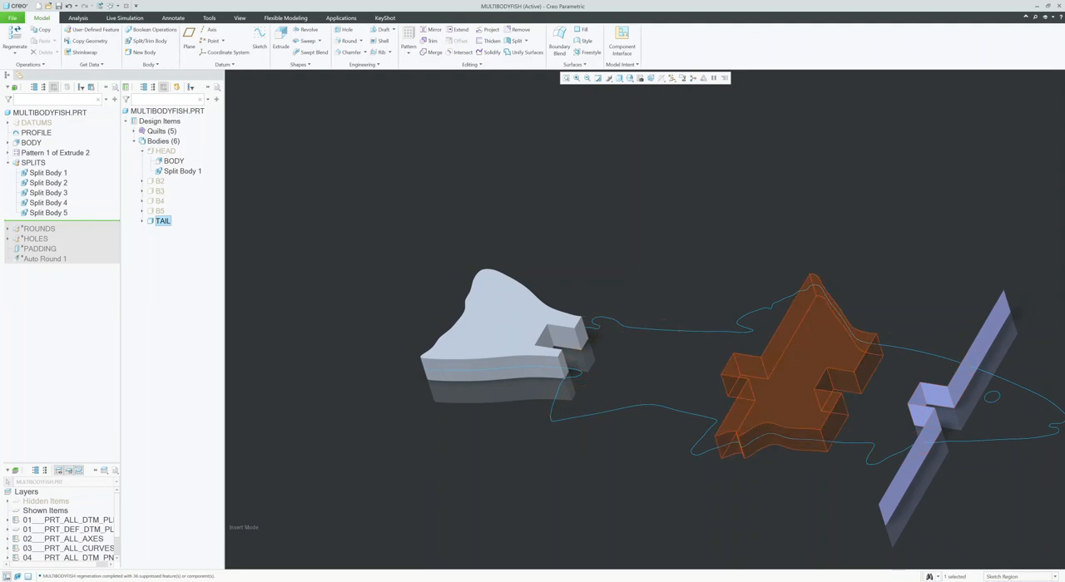
scroll(600, 322, "up", 1)
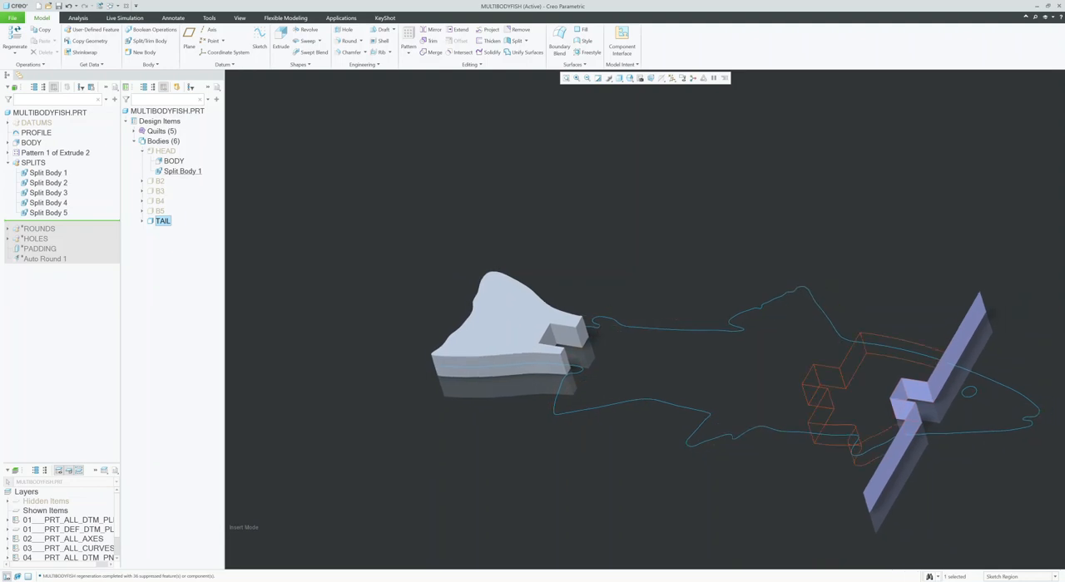
Step: Show the hidden HEAD, B2, B3, B4 and B5 bodies together with the TAIL
left_click(159, 181)
left_click(160, 191, "ctrl")
left_click(160, 201, "ctrl")
left_click(160, 211, "ctrl")
left_click(165, 150, "ctrl")
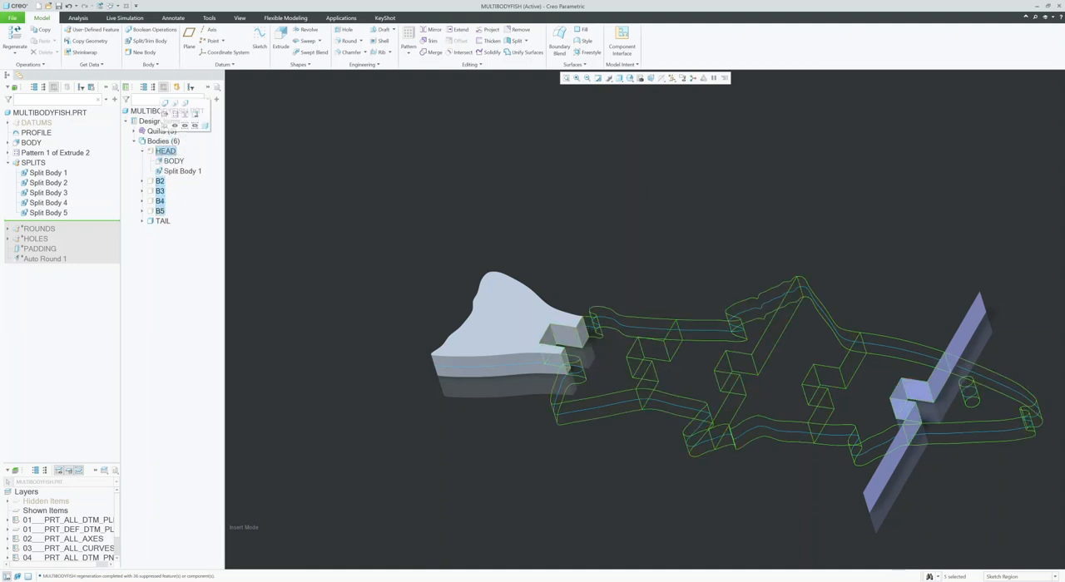
left_click(174, 126)
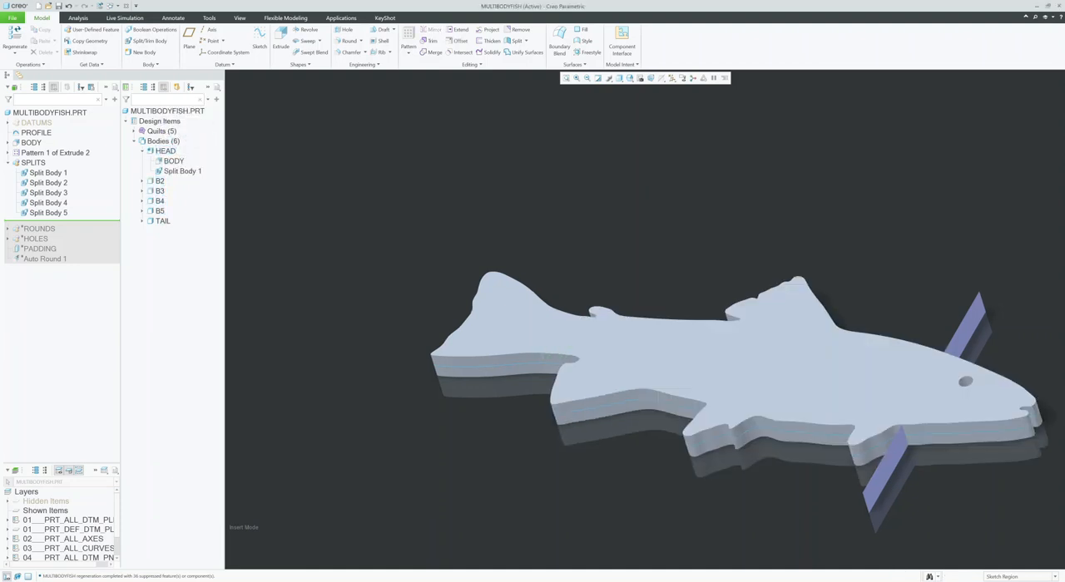
middle_click_drag(736, 371, 620, 371, "shift")
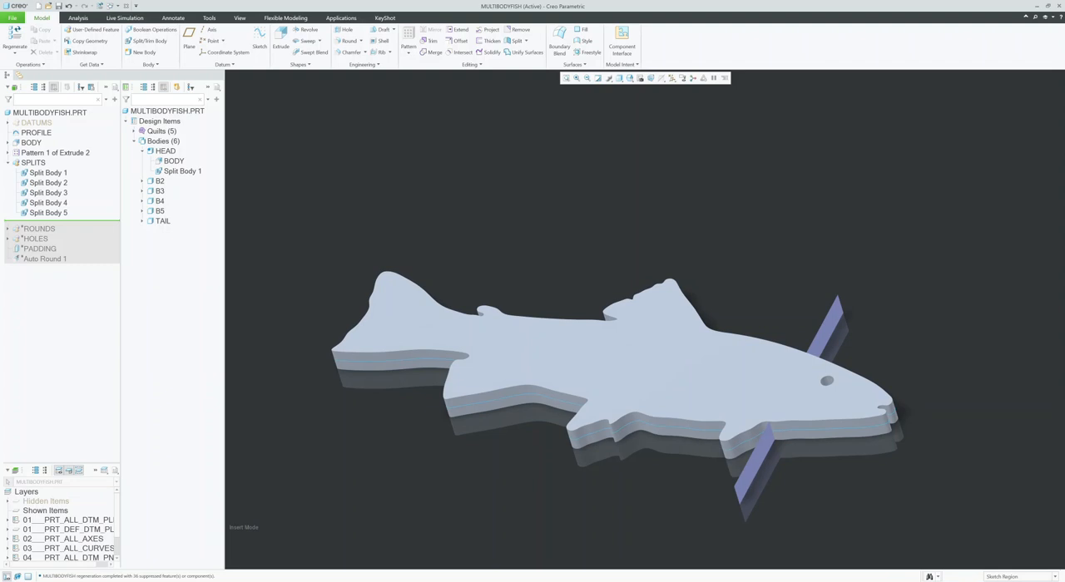
Step: Roll the model forward to include the ROUNDS group and examine the rounded joints between the fish segments
left_click_drag(35, 222, 35, 233)
mouse_move(611, 375)
middle_mouse_down()
mouse_move(782, 381)
mouse_move(773, 392)
mouse_move(732, 315)
middle_mouse_up()
scroll(623, 378, "down", 2)
scroll(773, 392, "down", 2)
middle_click_drag(653, 319, 613, 321)
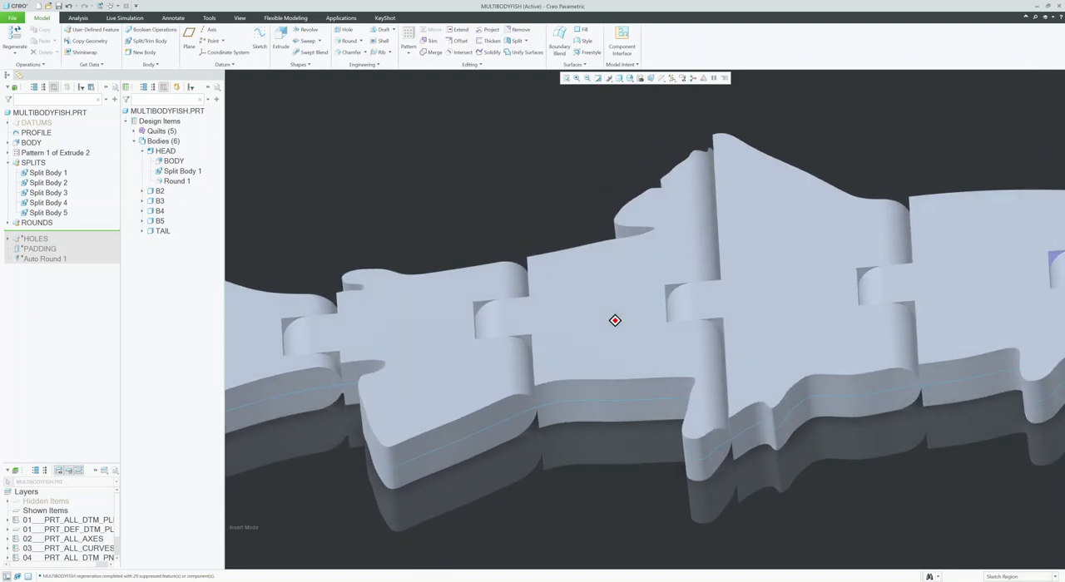
Step: Open the ROUNDS group definition to review it, and close it
left_click(37, 222)
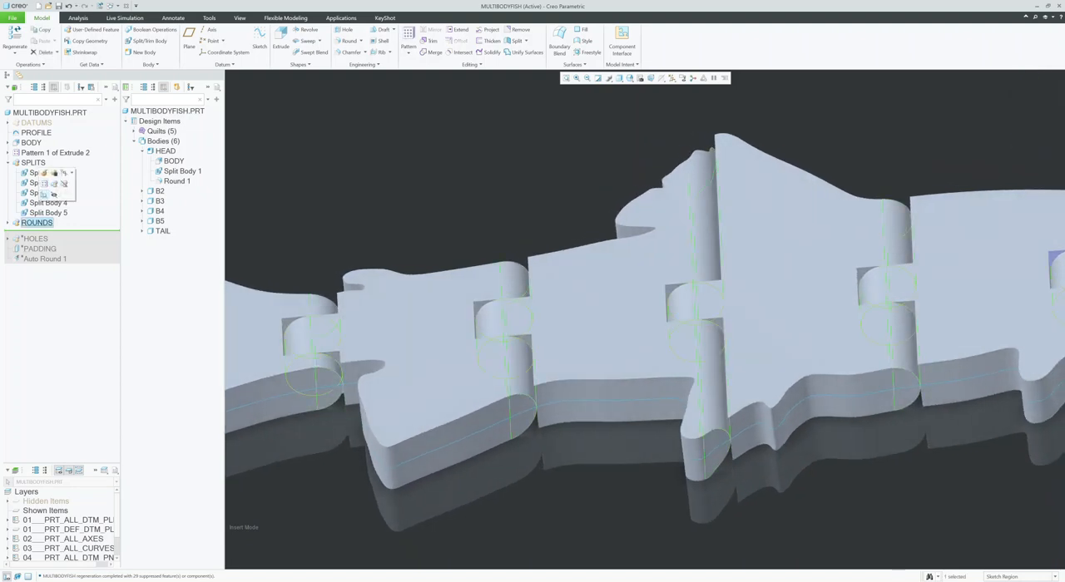
left_click(44, 173)
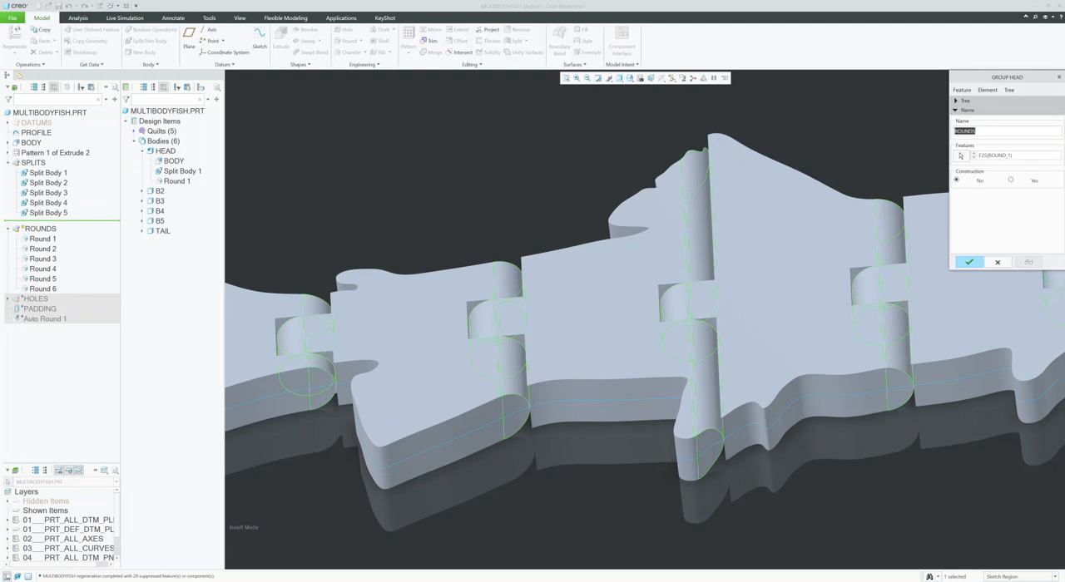
left_click(969, 262)
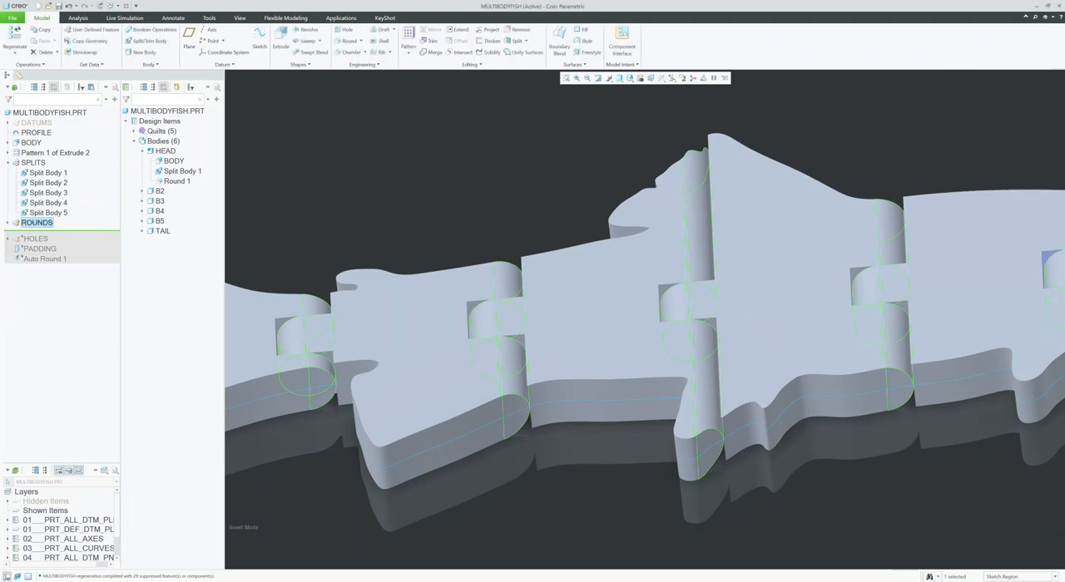
Step: Open the definition of Round 1 in the ROUNDS group to examine its full round references, and close it
left_click(8, 223)
left_click(43, 233)
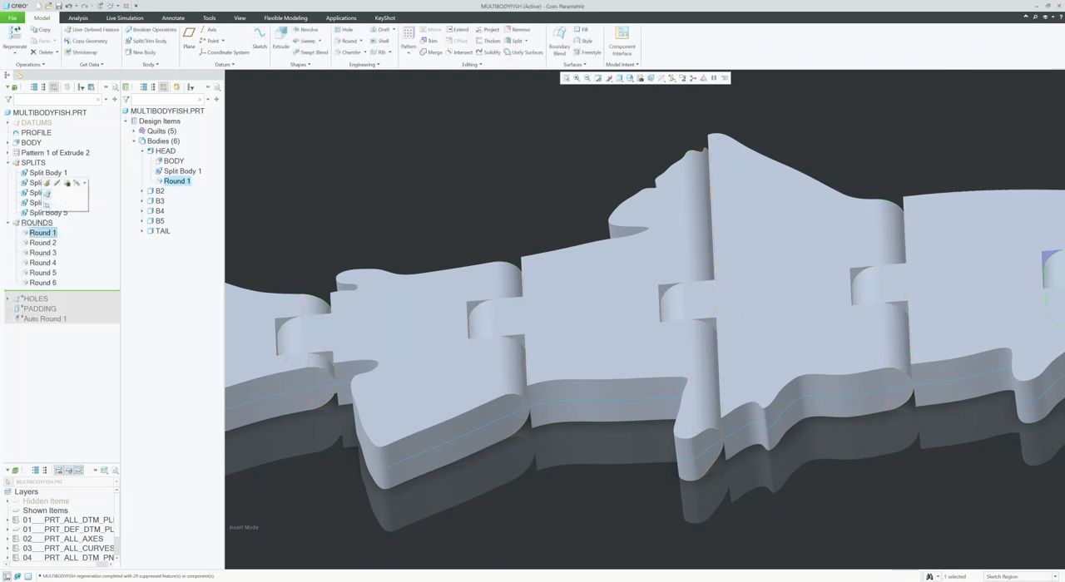
left_click(47, 183)
middle_click_drag(645, 305, 308, 331, "shift")
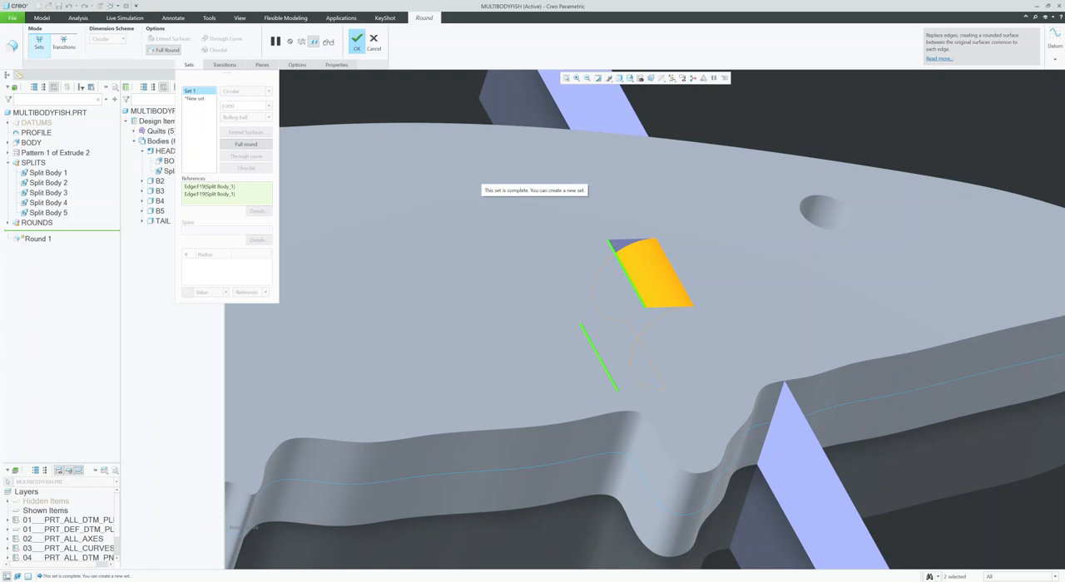
mouse_move(646, 320)
middle_mouse_down()
mouse_move(574, 319)
mouse_move(708, 320)
middle_mouse_up()
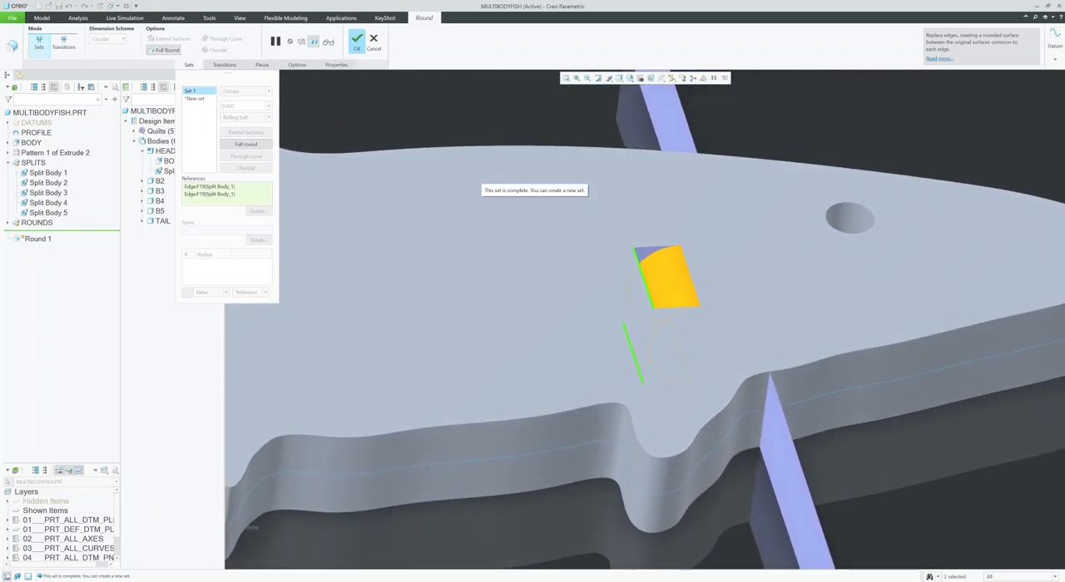
scroll(328, 324, "up", 1)
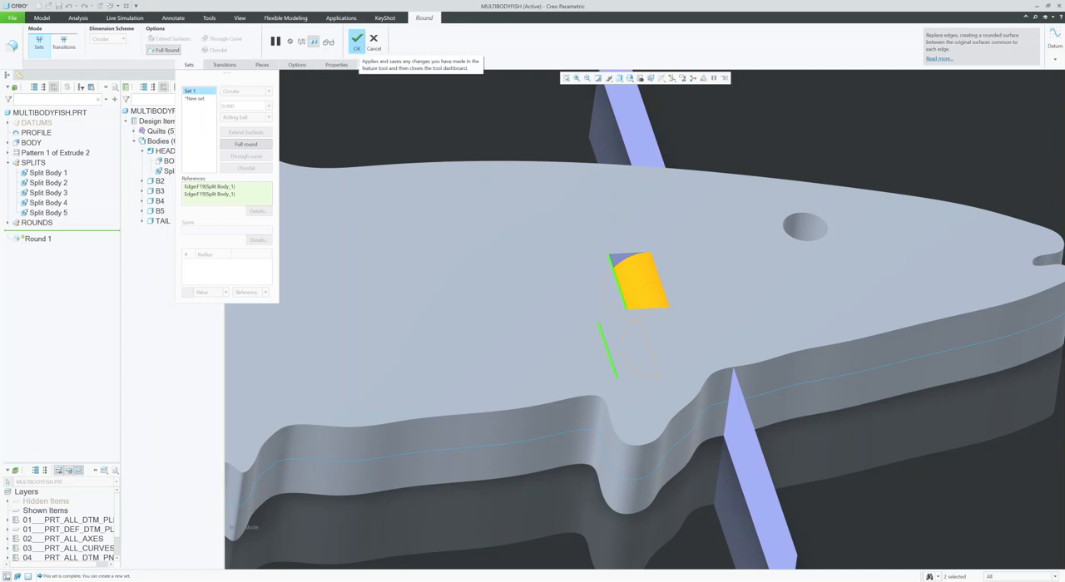
left_click(356, 40)
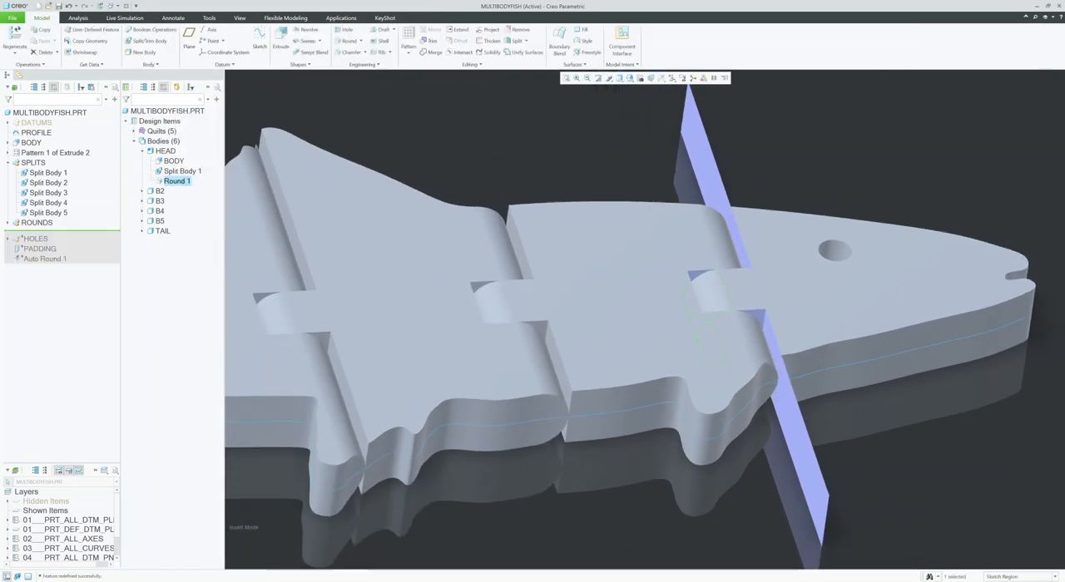
scroll(754, 323, "up", 5)
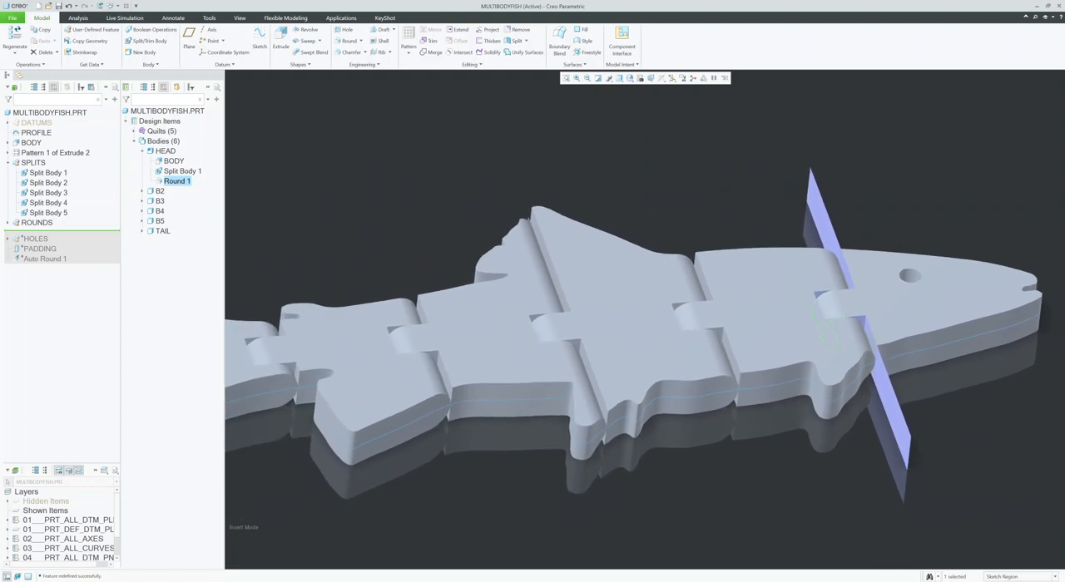
scroll(650, 323, "up", 3)
key("Escape")
Step: Roll the model forward to include the HOLES group and examine its axes and the Extrude 3 hole cuts
left_click_drag(50, 231, 50, 242)
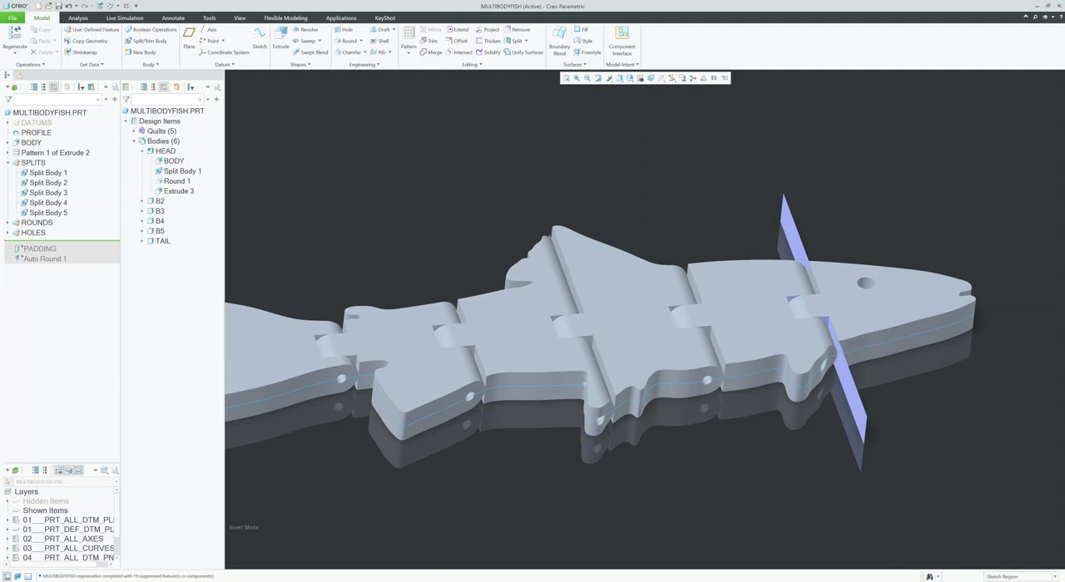
left_click(7, 233)
left_click(36, 243)
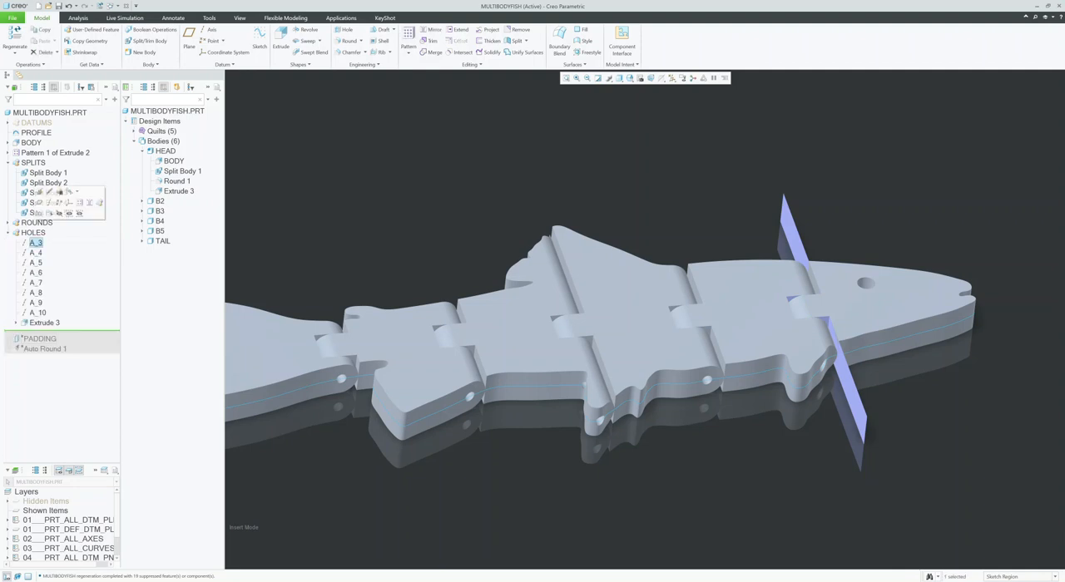
scroll(1022, 358, "up", 1)
left_click(35, 252)
left_click(36, 262)
left_click(44, 322)
middle_click_drag(615, 333, 648, 333, "shift")
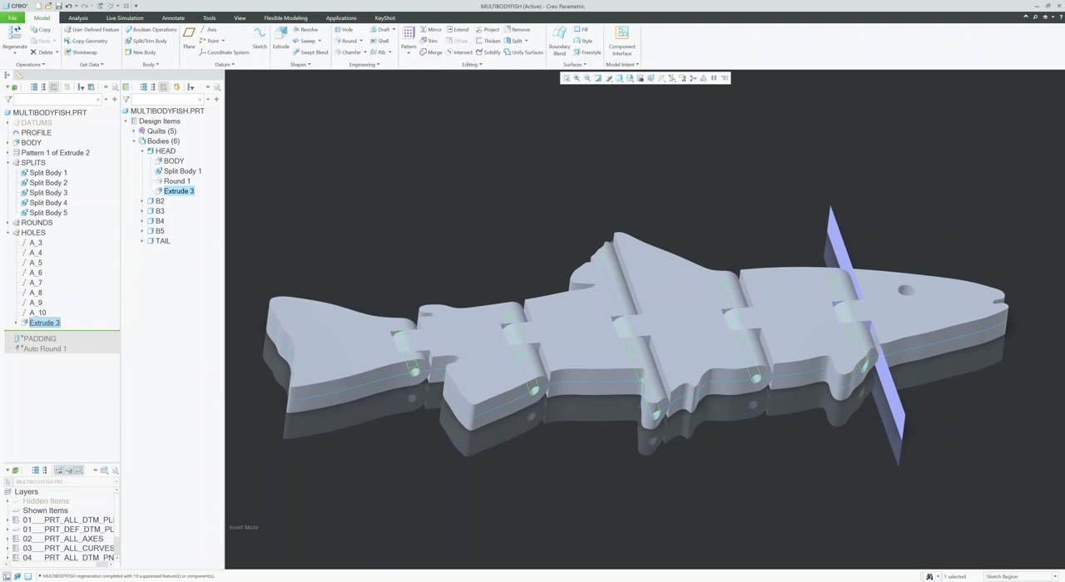
Step: Roll the model forward to include the PADDING feature and bring up the flexible modeling tools
left_click_drag(37, 331, 38, 342)
middle_click_drag(639, 319, 686, 320)
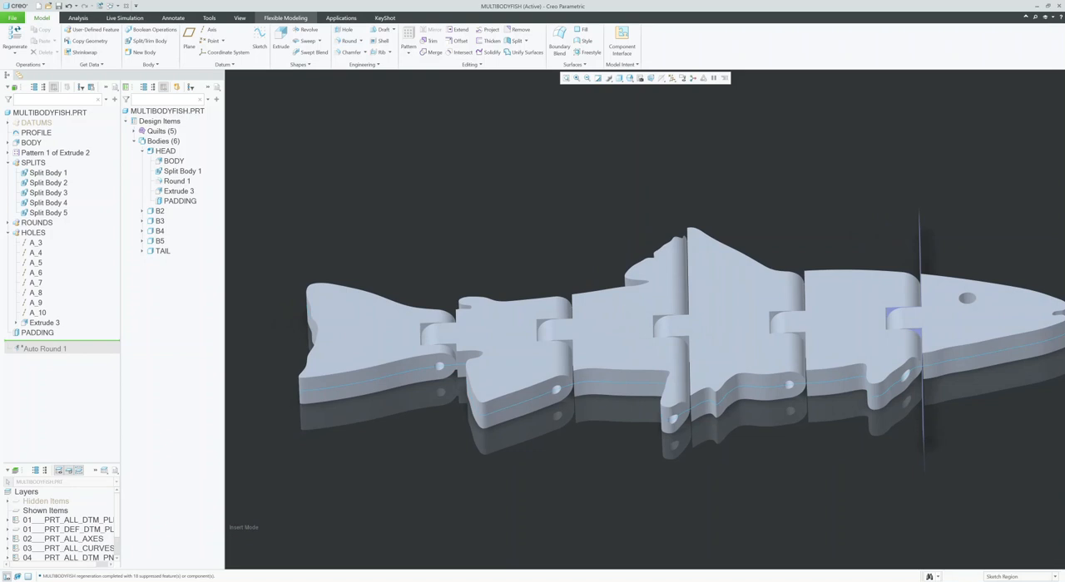
left_click(286, 18)
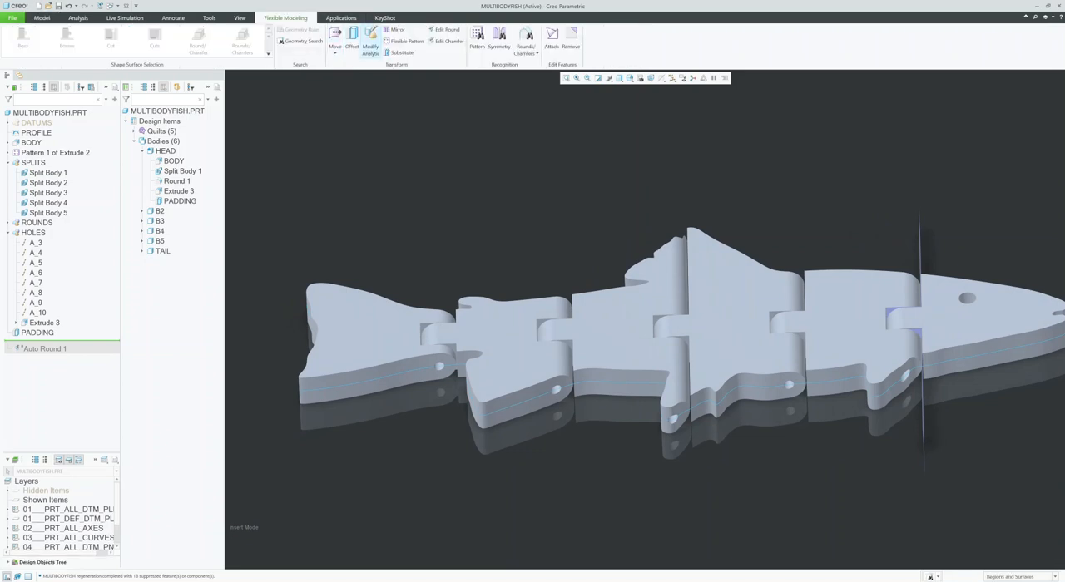
Step: Open the PADDING offset geometry definition to examine the offset joint surfaces between the segments, and close it
left_click(37, 333)
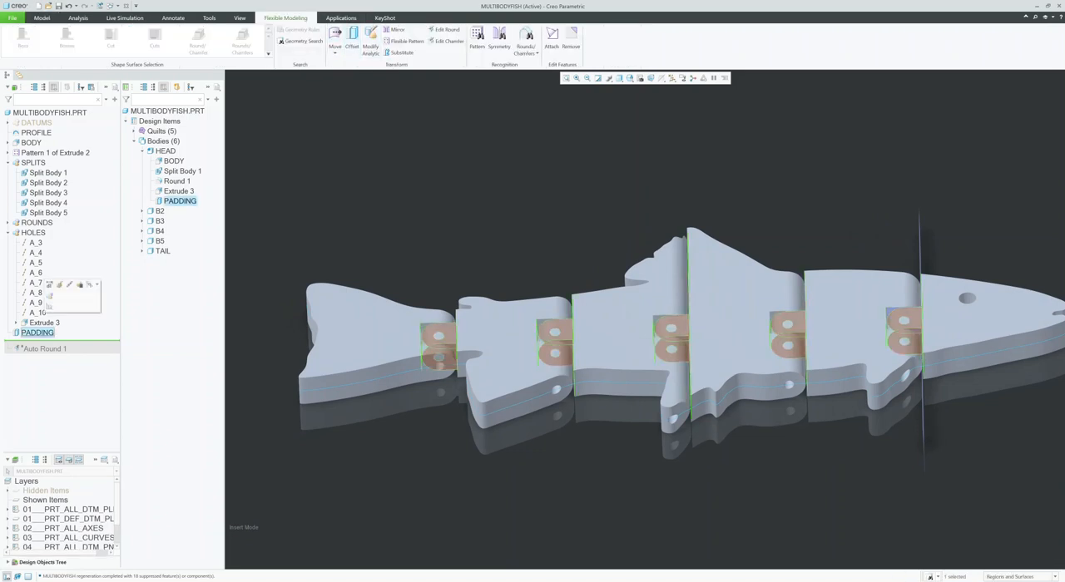
left_click(59, 285)
mouse_move(647, 319)
middle_mouse_down()
mouse_move(695, 348)
mouse_move(635, 319)
mouse_move(656, 346)
mouse_move(696, 361)
mouse_move(828, 358)
middle_mouse_up()
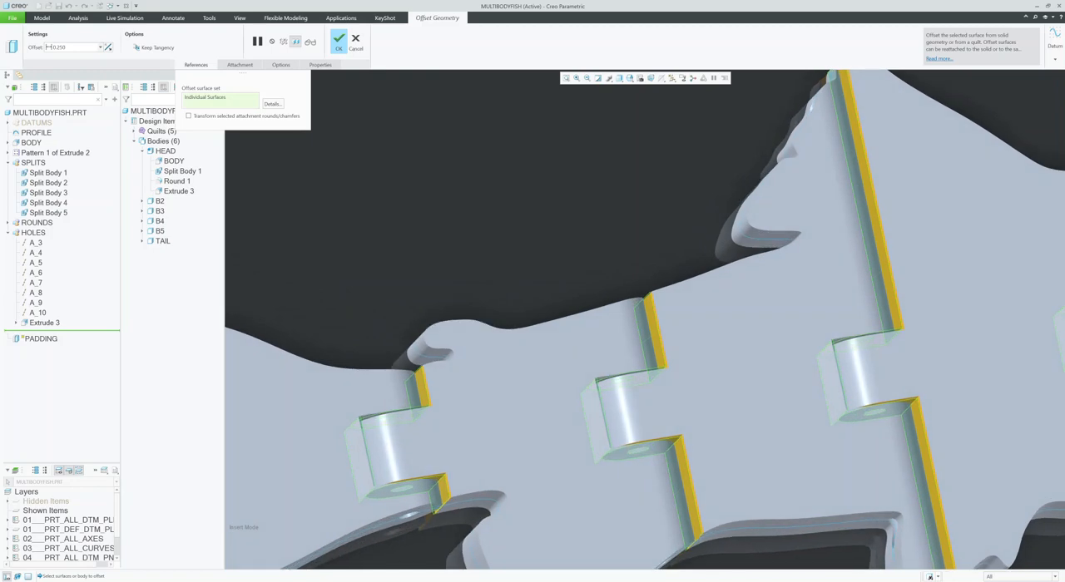
middle_click_drag(640, 313, 525, 319)
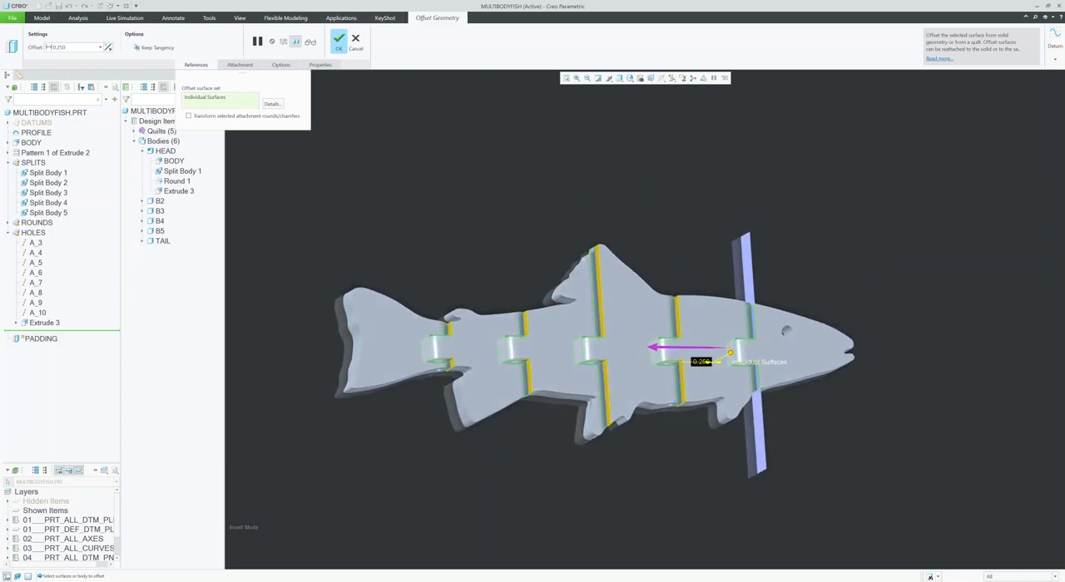
left_click(339, 41)
Step: Roll the model forward to the end of the feature list to include Auto Round 1
middle_click_drag(594, 346, 606, 347)
left_click_drag(52, 340, 47, 353)
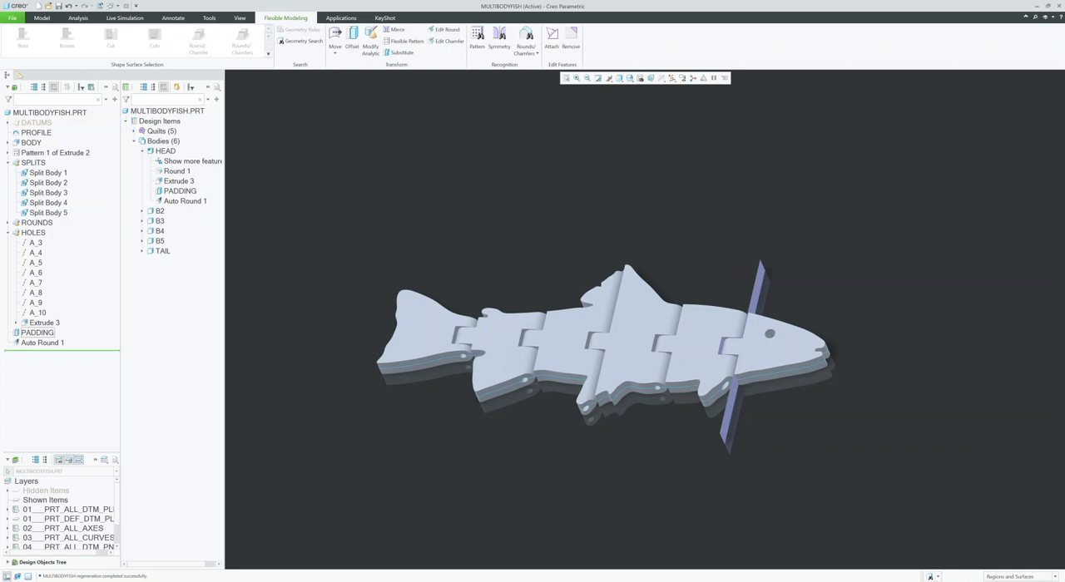
middle_click_drag(618, 340, 609, 368)
Step: Hide the Pattern 1 quilts and the PROFILE sketch so only the fish bodies are displayed
left_click(162, 131)
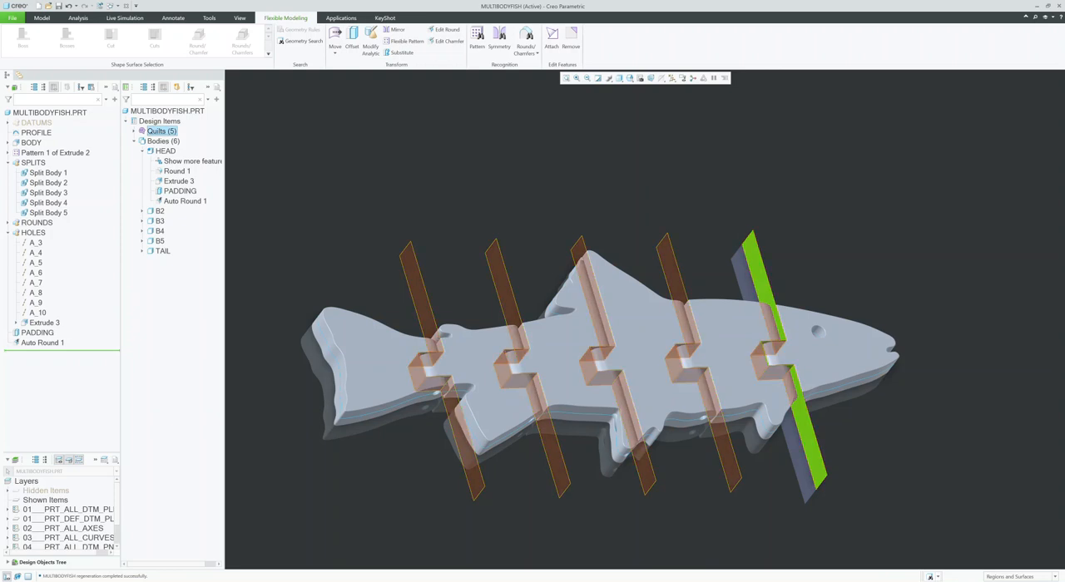
left_click(134, 132)
left_click(173, 142)
left_click(179, 109)
middle_click_drag(602, 368, 532, 357)
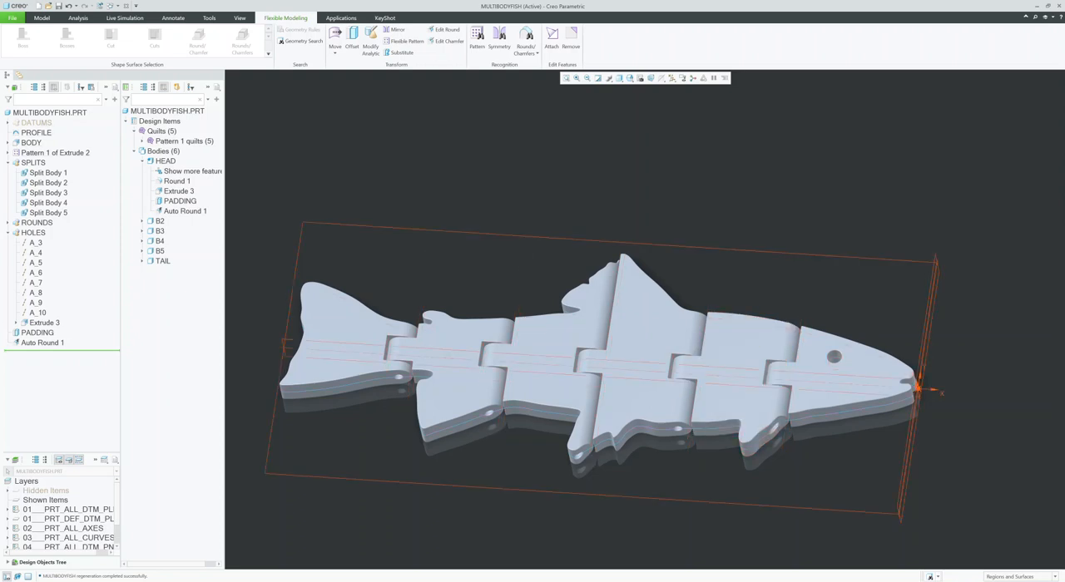
left_click(36, 133)
left_click(54, 102)
mouse_move(599, 364)
middle_mouse_down()
mouse_move(576, 353)
mouse_move(613, 361)
middle_mouse_up()
mouse_move(588, 372)
middle_mouse_down()
mouse_move(574, 406)
mouse_move(578, 374)
mouse_move(595, 370)
middle_mouse_up()
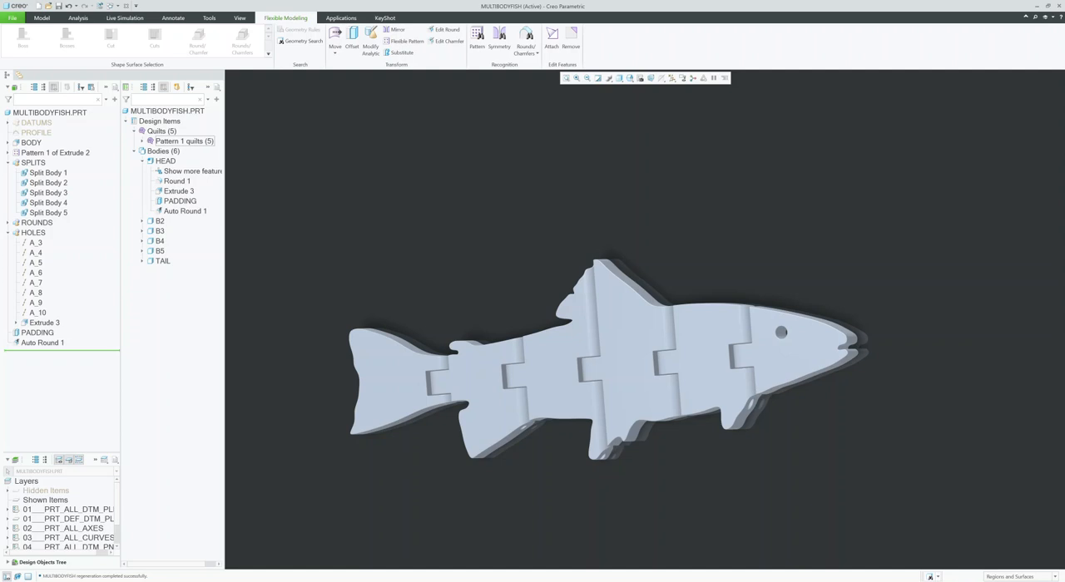
Step: Create a new part named testhead from the HEAD body with the default template, confirming the restricted reference
left_click(143, 162)
middle_click_drag(595, 370, 603, 368)
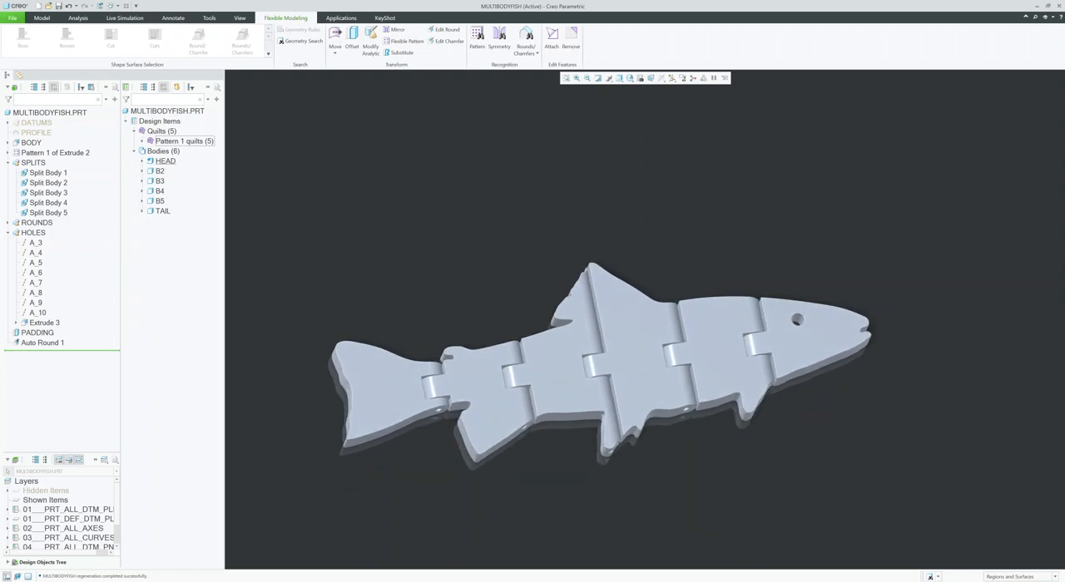
right_click(165, 160)
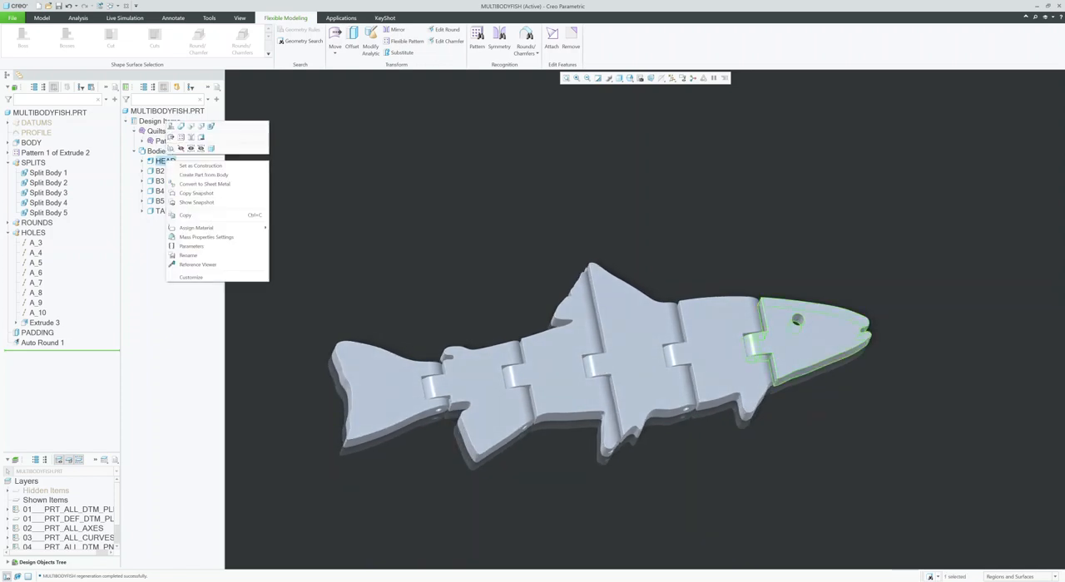
left_click(203, 175)
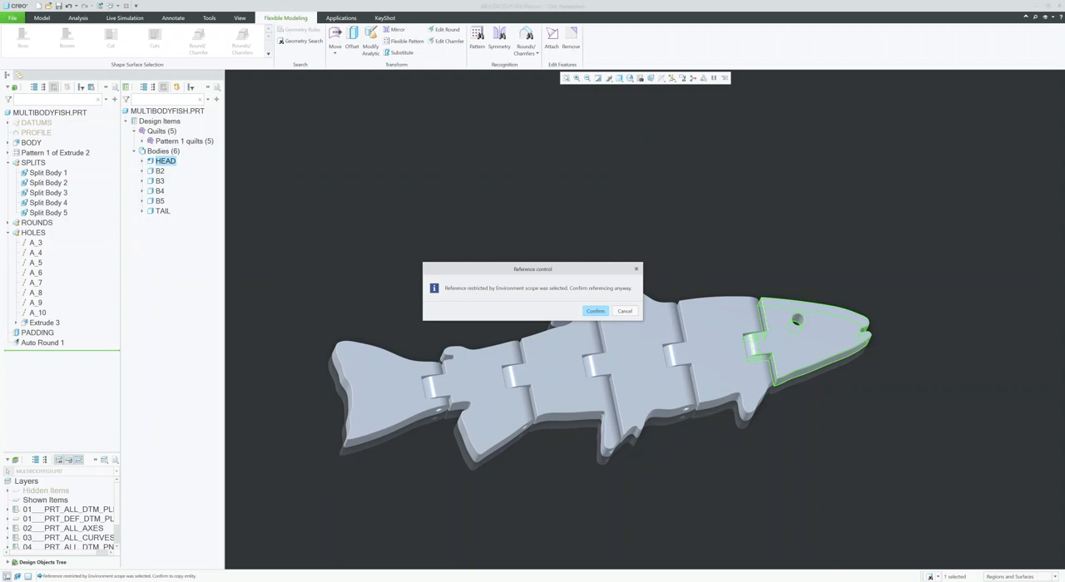
key("Return")
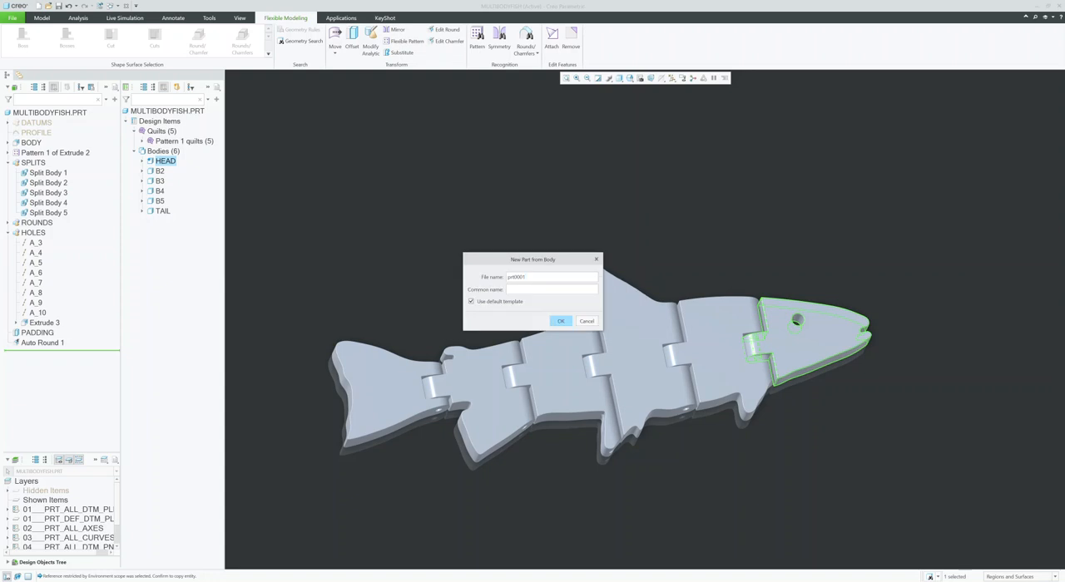
double_click(516, 277)
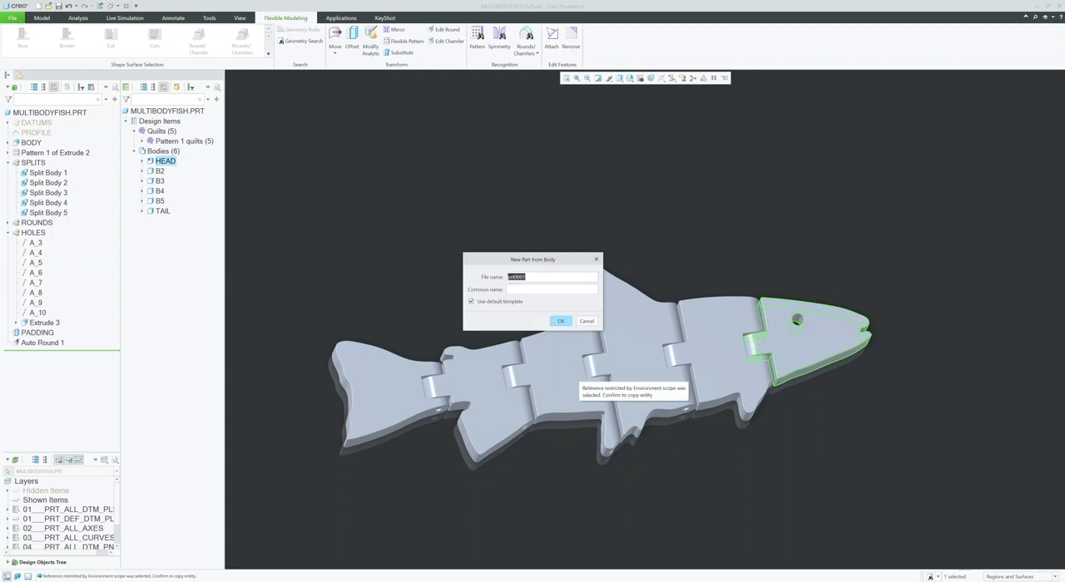
type("test")
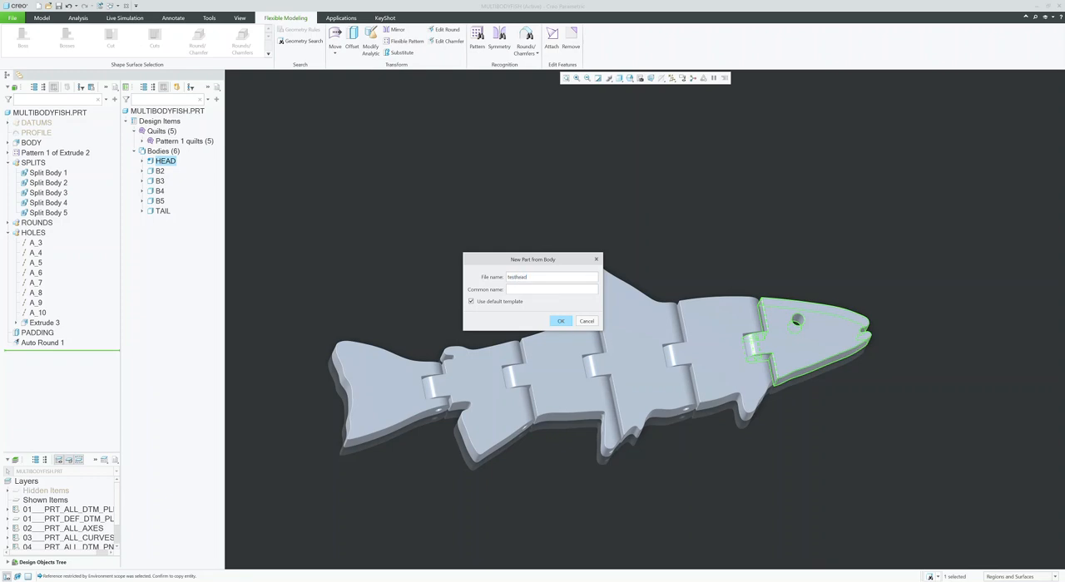
type("head")
key("Return")
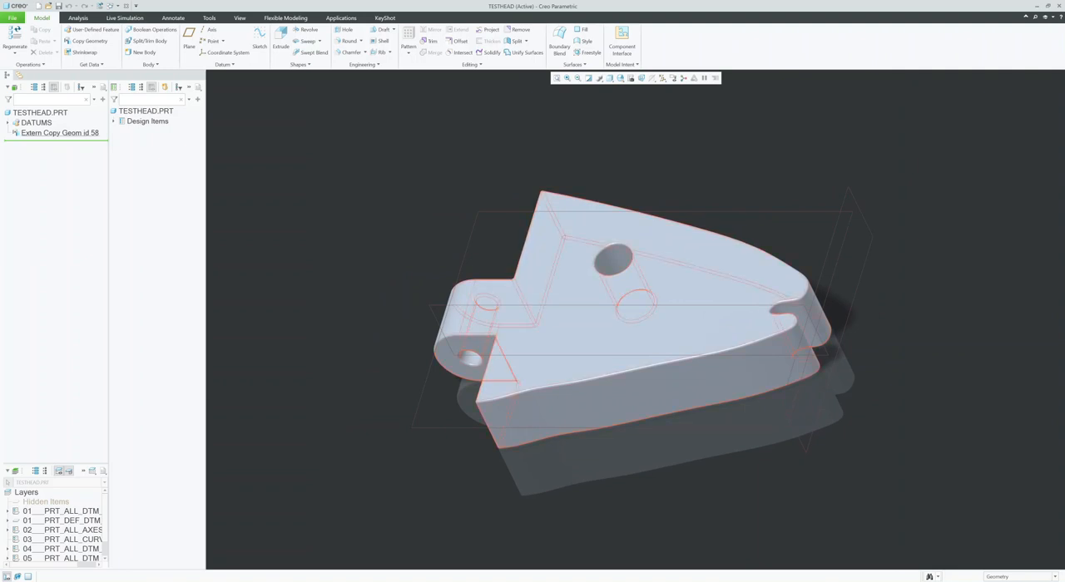
Step: Review the external copy geometry definition in the new part, close it, and examine the HEAD body's contents
left_click(59, 134)
left_click(73, 83)
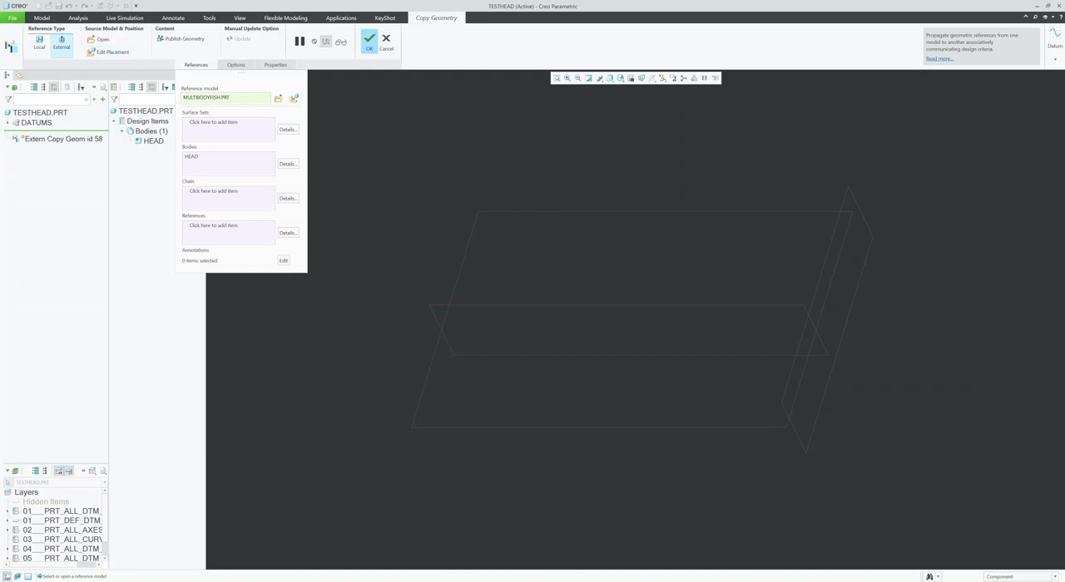
left_click(369, 39)
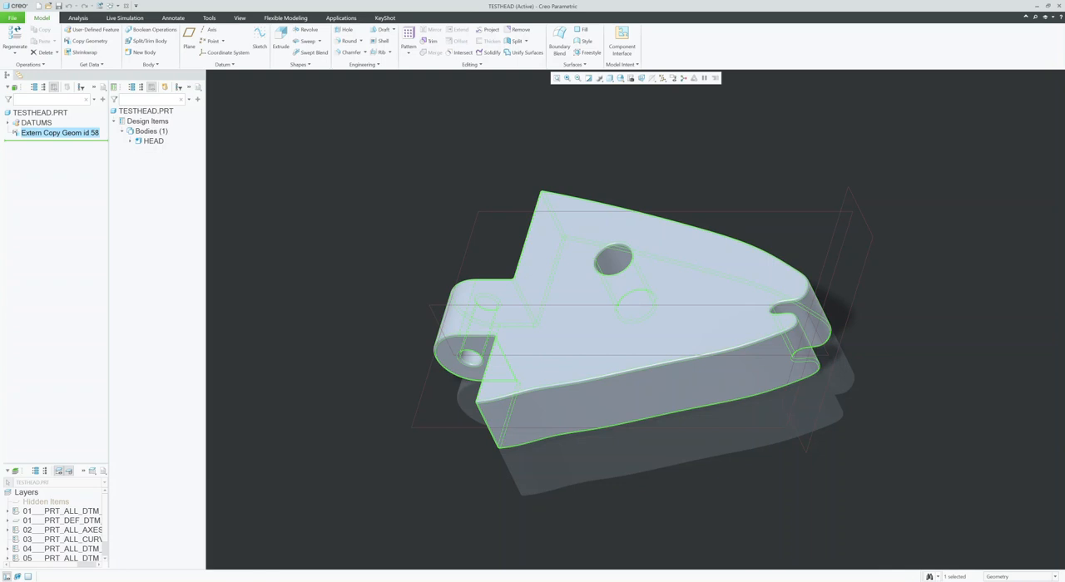
left_click(130, 142)
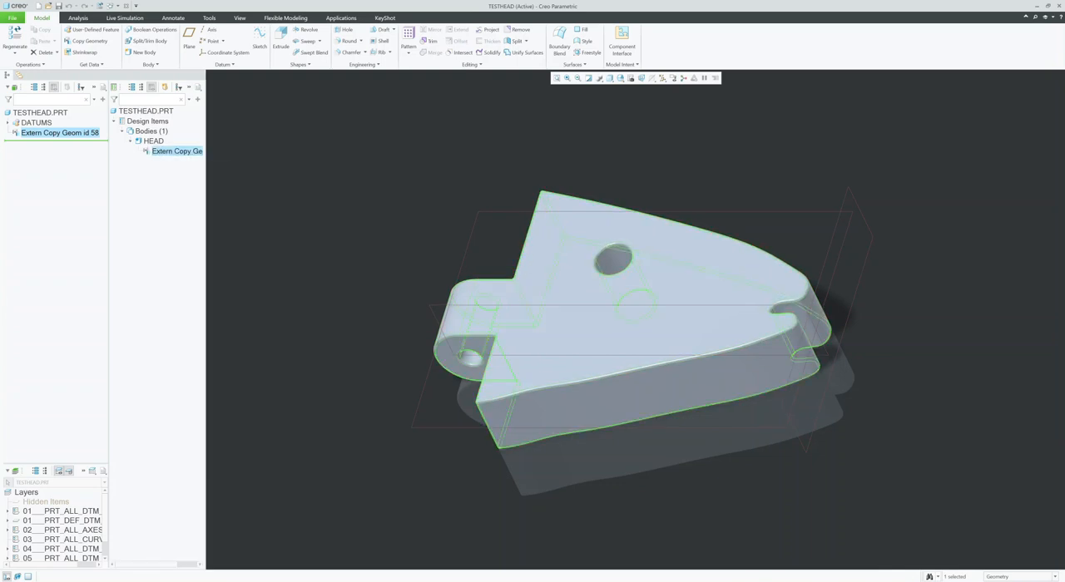
left_click(500, 159)
mouse_move(636, 319)
middle_mouse_down()
mouse_move(632, 311)
mouse_move(723, 316)
mouse_move(605, 319)
middle_mouse_up()
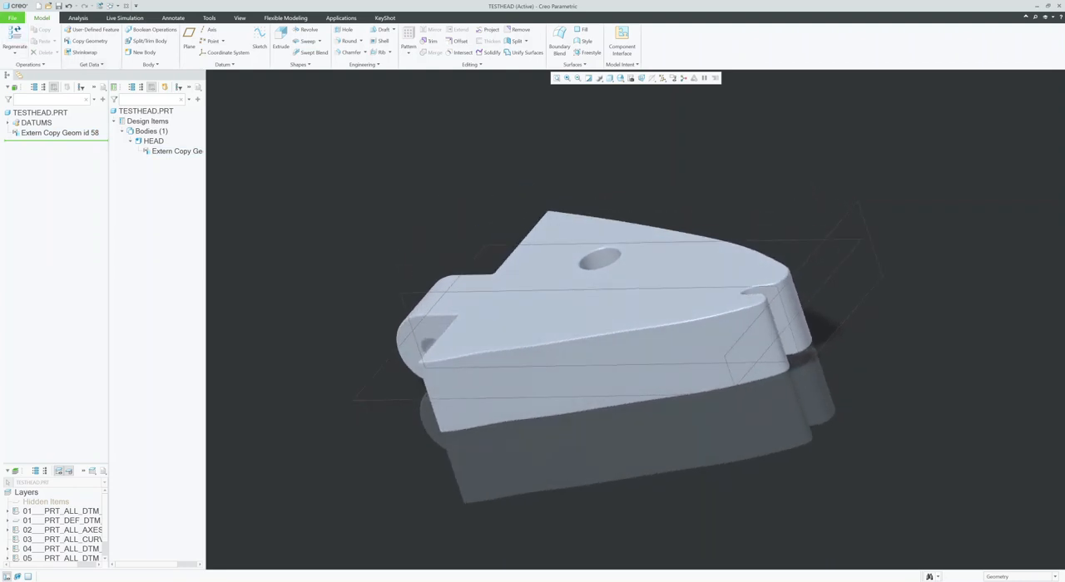
Step: Save a copy of the head part as testhead in Stereolithography (*.stl) format, bringing up the STL export settings
left_click(12, 18)
mouse_move(27, 78)
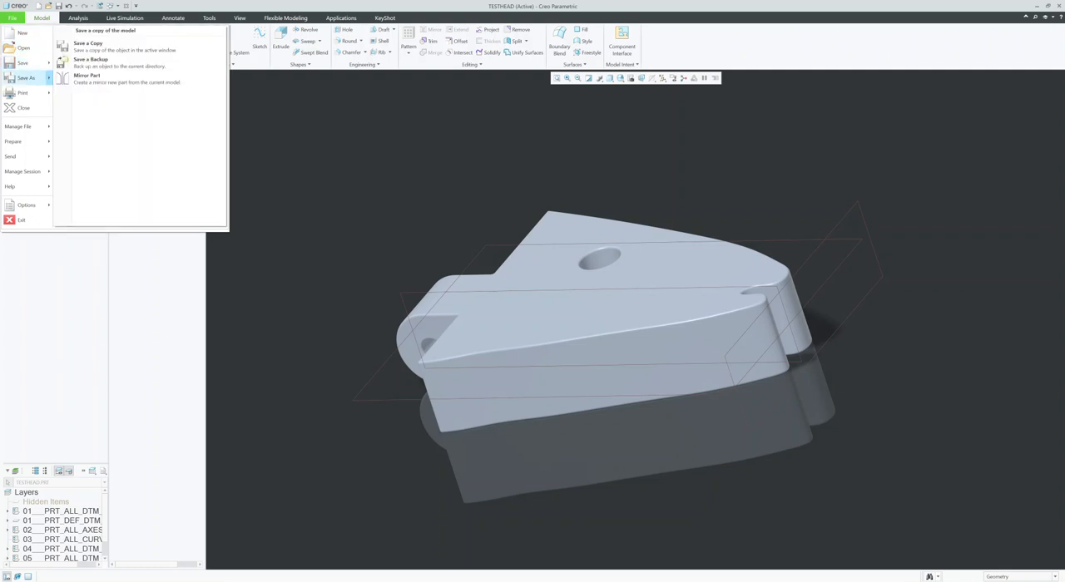
left_click(87, 46)
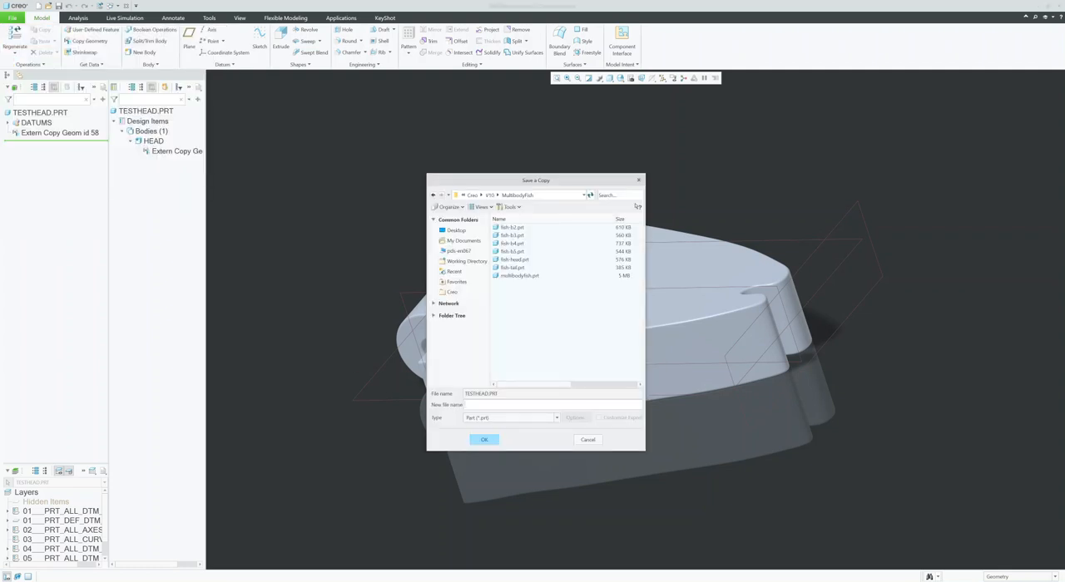
left_click(556, 418)
left_click(509, 221)
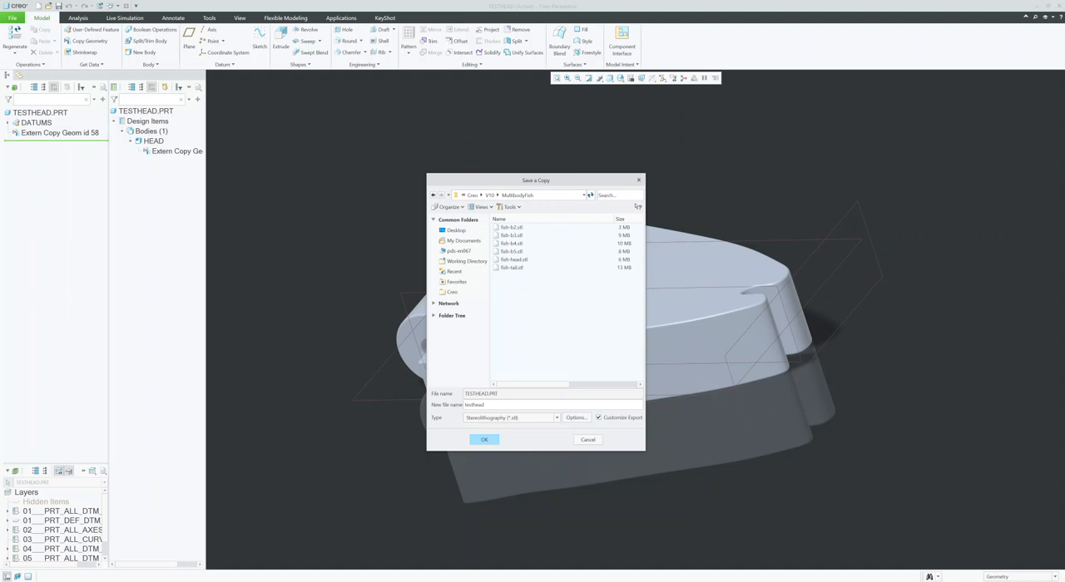
left_click(484, 439)
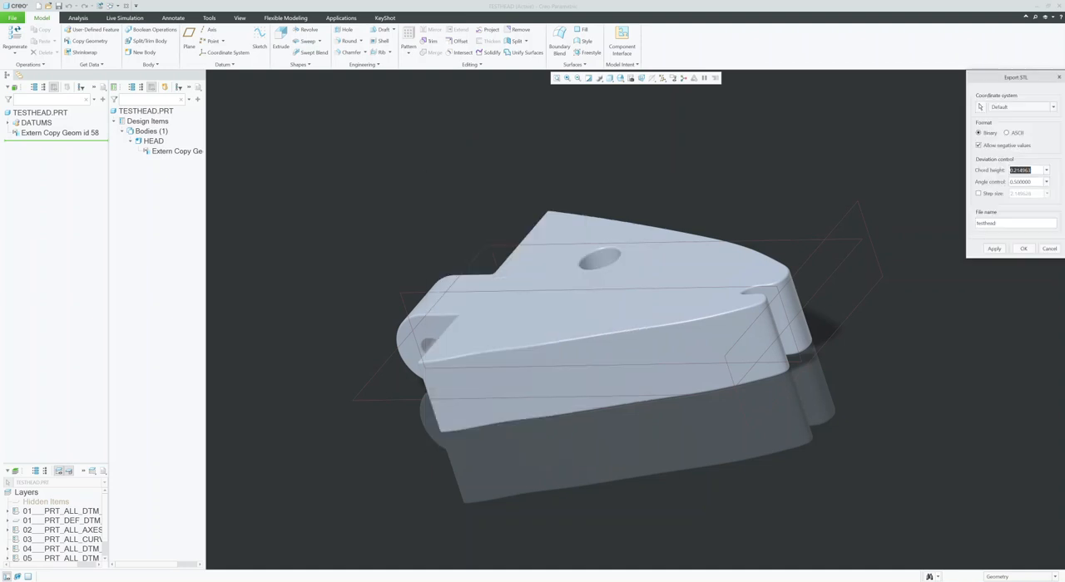
Step: Enter 0 for both the chord height and the angle control, and export the testhead STL file
type("0")
key("Tab")
type("0")
key("Tab")
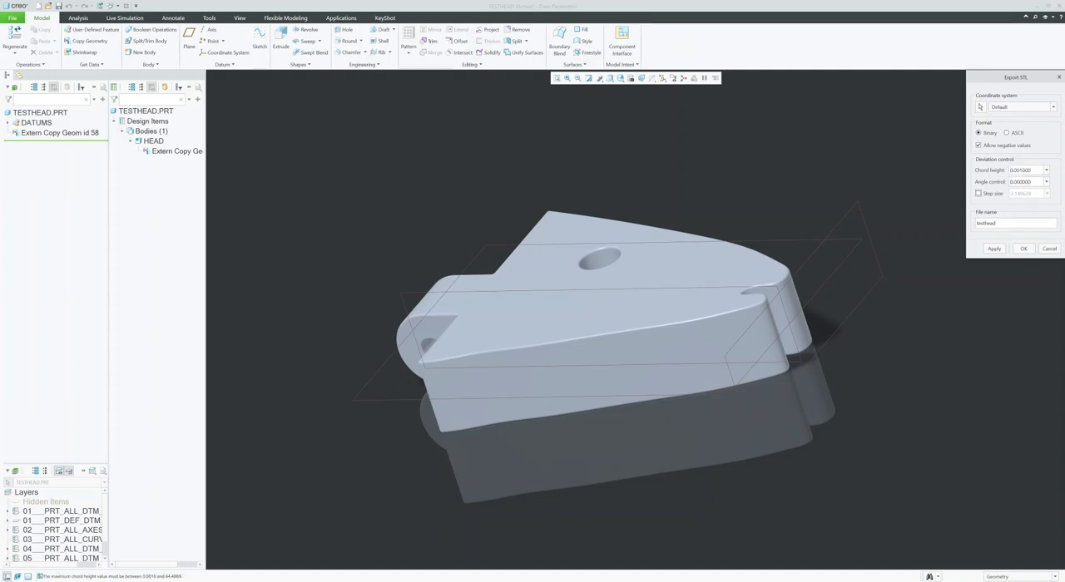
left_click(995, 249)
mouse_move(613, 312)
middle_mouse_down()
mouse_move(611, 326)
mouse_move(585, 325)
mouse_move(602, 326)
middle_mouse_up()
left_click(588, 78)
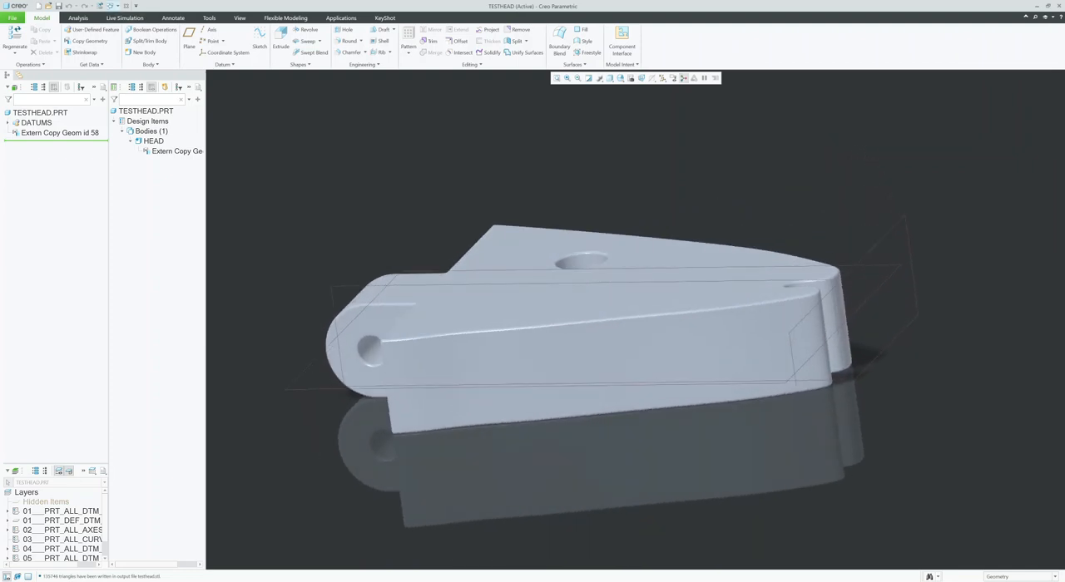
Step: Switch to the FISH-BODY assembly and identify each of its component parts in the model, from FISH-HEAD to FISH-TAIL
left_click(110, 6)
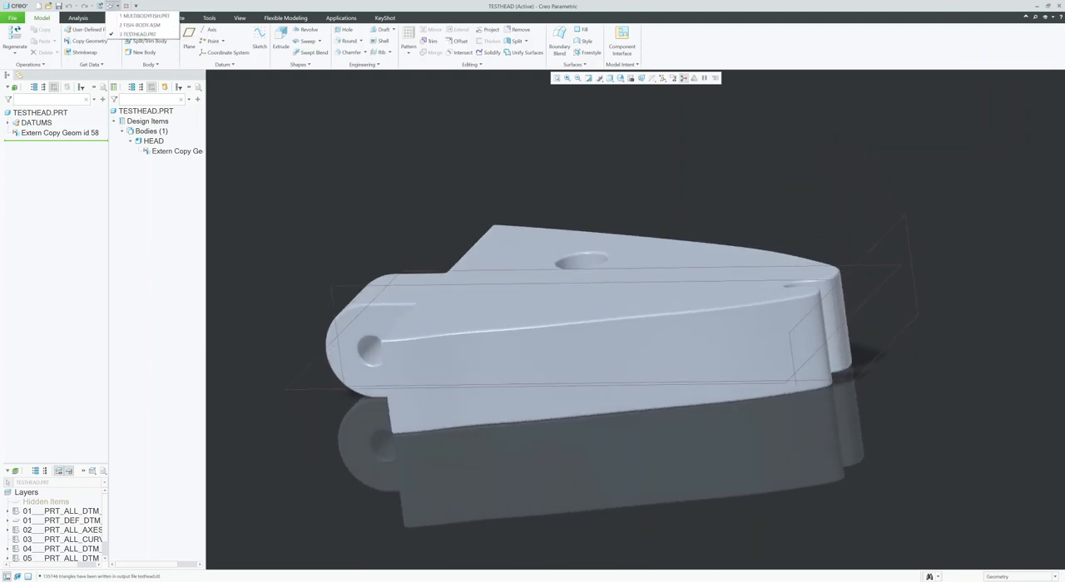
left_click(137, 21)
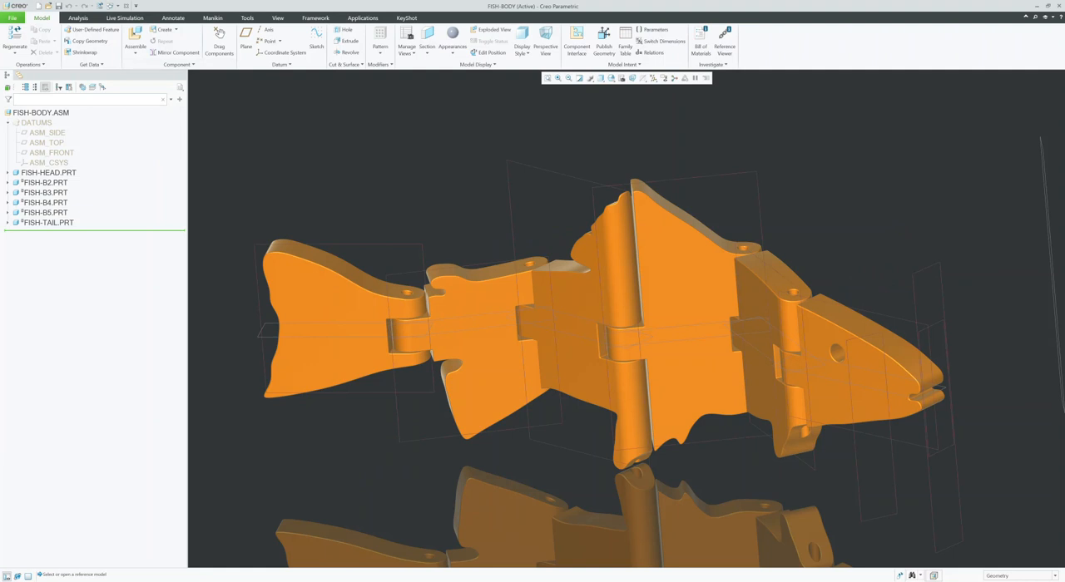
scroll(610, 326, "up", 3)
middle_click_drag(616, 337, 606, 319)
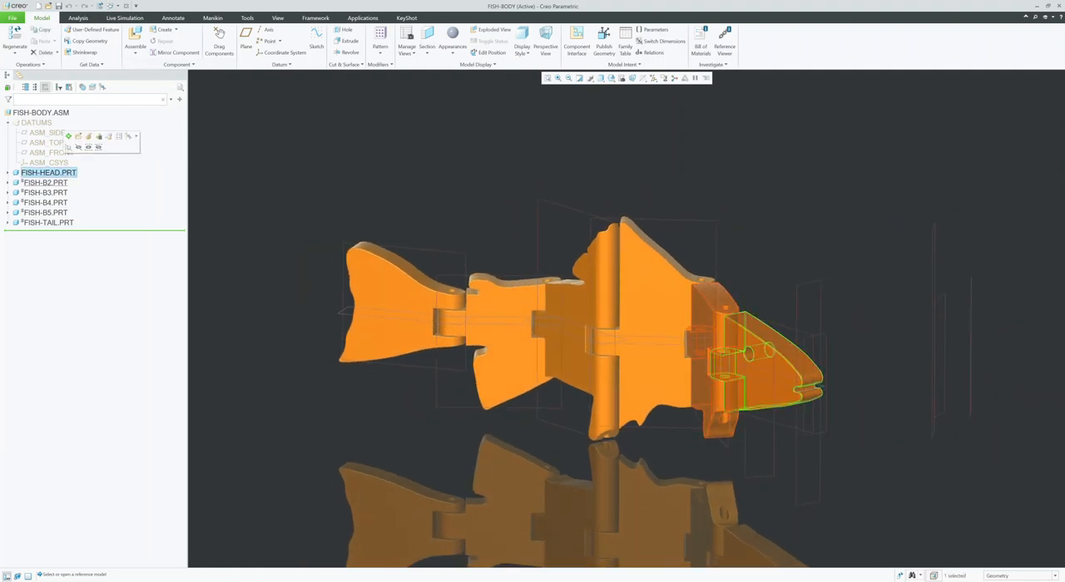
left_click(46, 182)
left_click(45, 193)
left_click(46, 203)
left_click(47, 213)
left_click(48, 223)
left_click(687, 208)
middle_click_drag(620, 316, 629, 323)
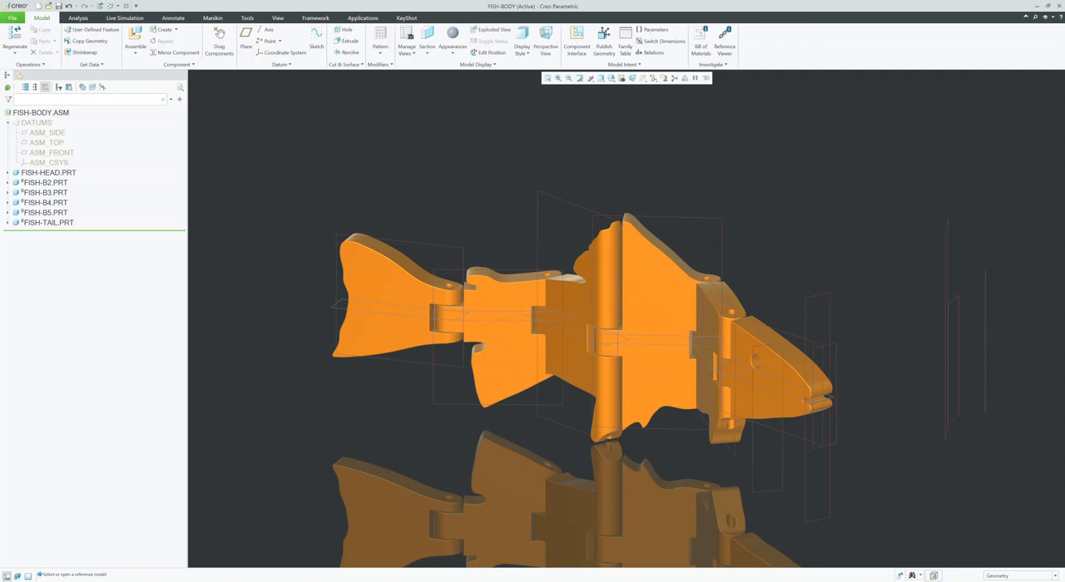
Step: Highlight FISH-HEAD and FISH-B2 one at a time to compare the two components, then clear the selection
left_click(43, 173)
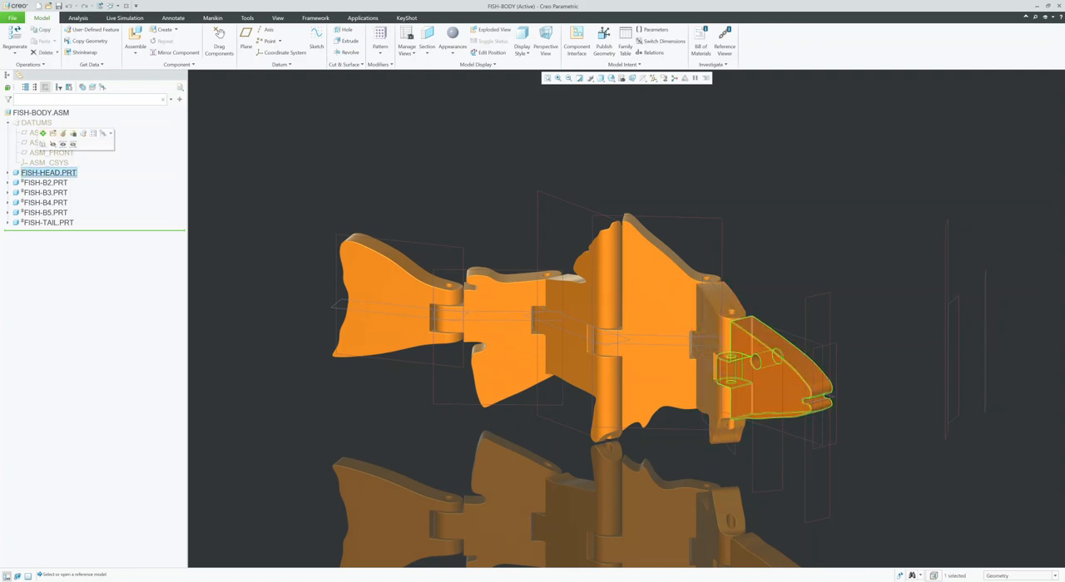
left_click(45, 183)
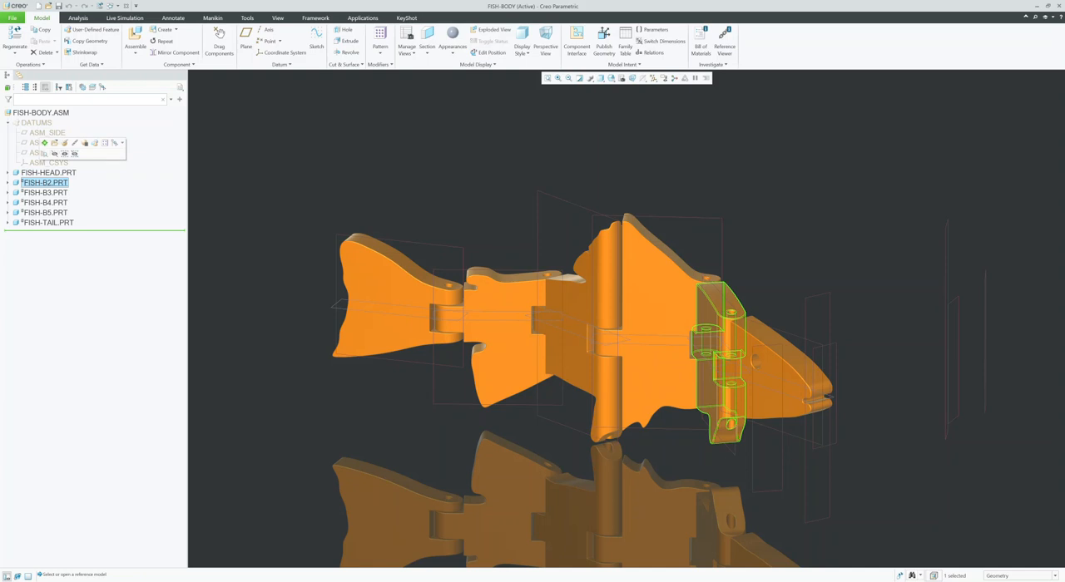
left_click(366, 142)
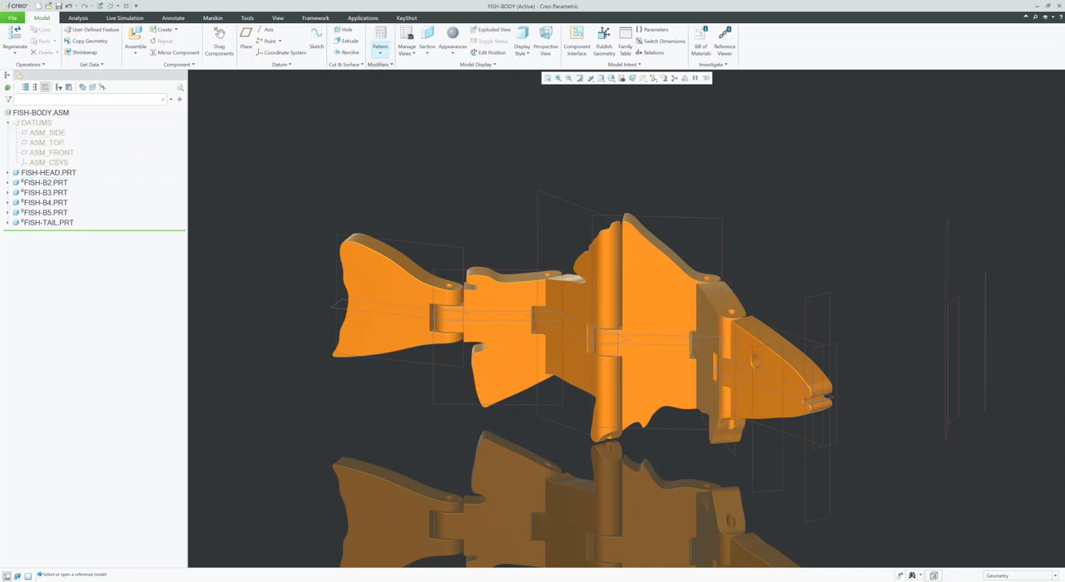
Step: Hide the datum planes and swing the hinged fish segments into a new pose with Drag Components
left_click(218, 39)
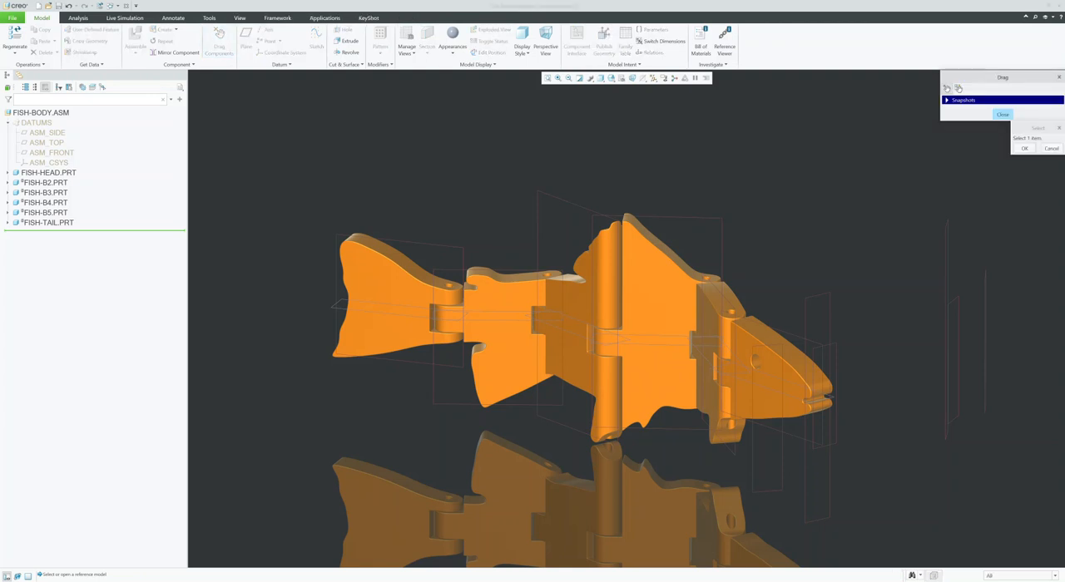
key("p")
mouse_move(617, 328)
middle_mouse_down()
mouse_move(623, 358)
mouse_move(624, 346)
middle_mouse_up()
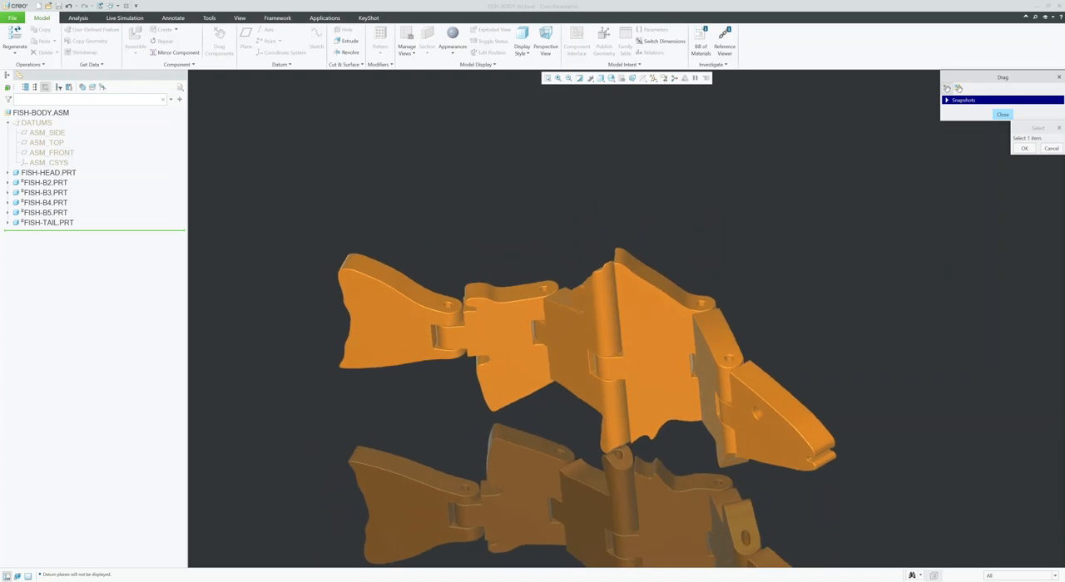
left_click(378, 326)
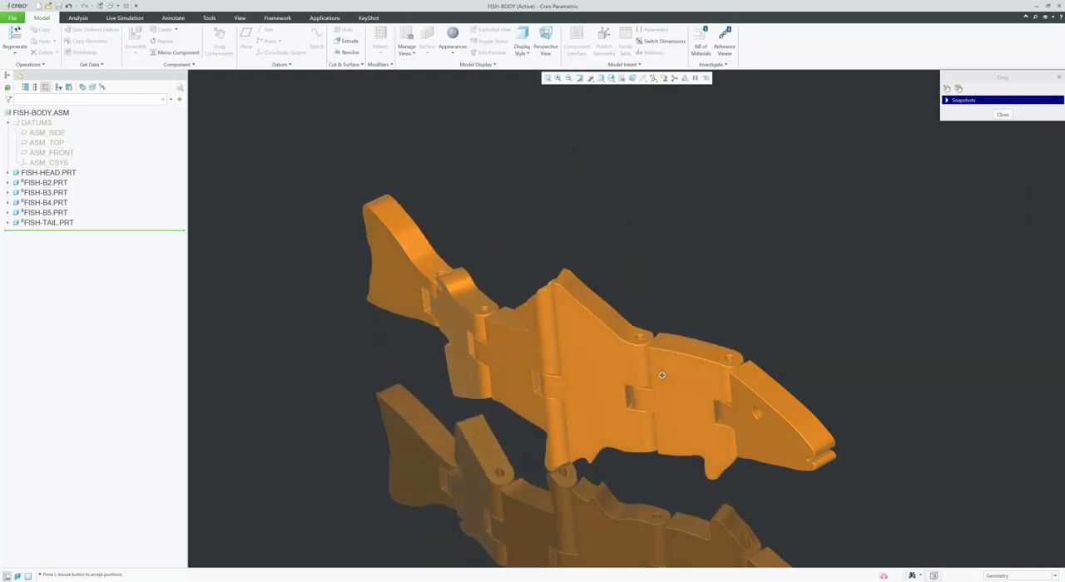
left_click(594, 342)
left_click(696, 376)
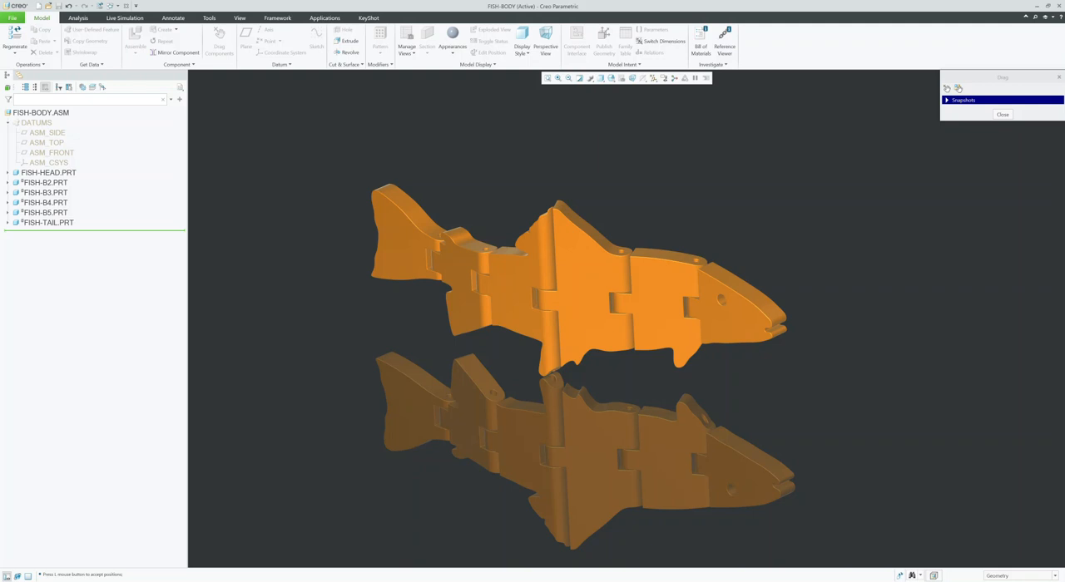
Step: Switch to UltiMaker Cura, enlarge its window and examine the sliced fish parts' infill at layer 27 before restoring the full layer preview
key("alt+Tab")
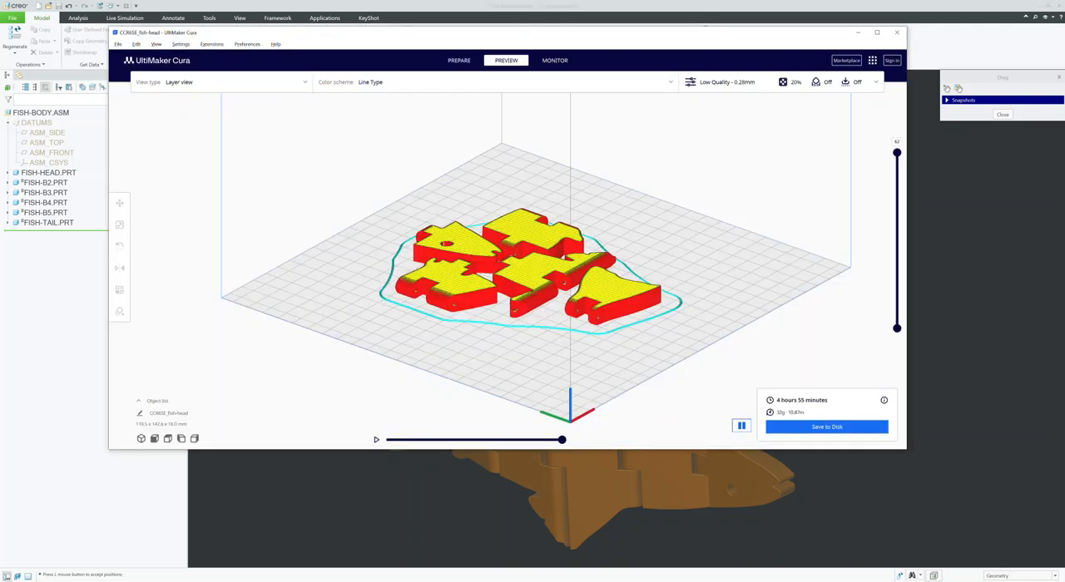
left_click_drag(907, 449, 981, 552)
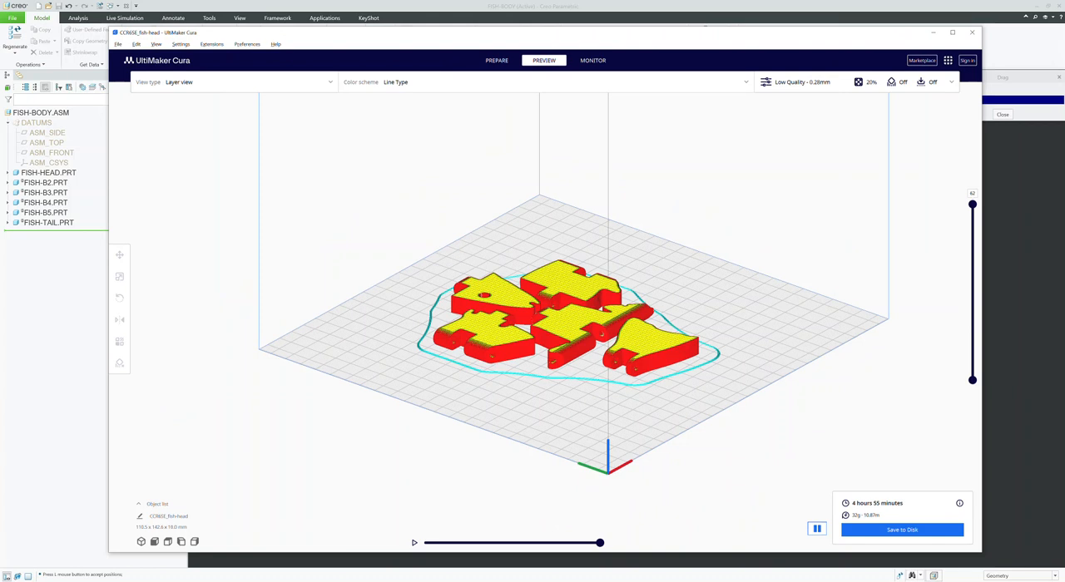
left_click_drag(972, 204, 972, 298)
right_click_drag(749, 291, 718, 338)
scroll(550, 325, "down", 2)
scroll(549, 325, "up", 5)
scroll(549, 325, "up", 2)
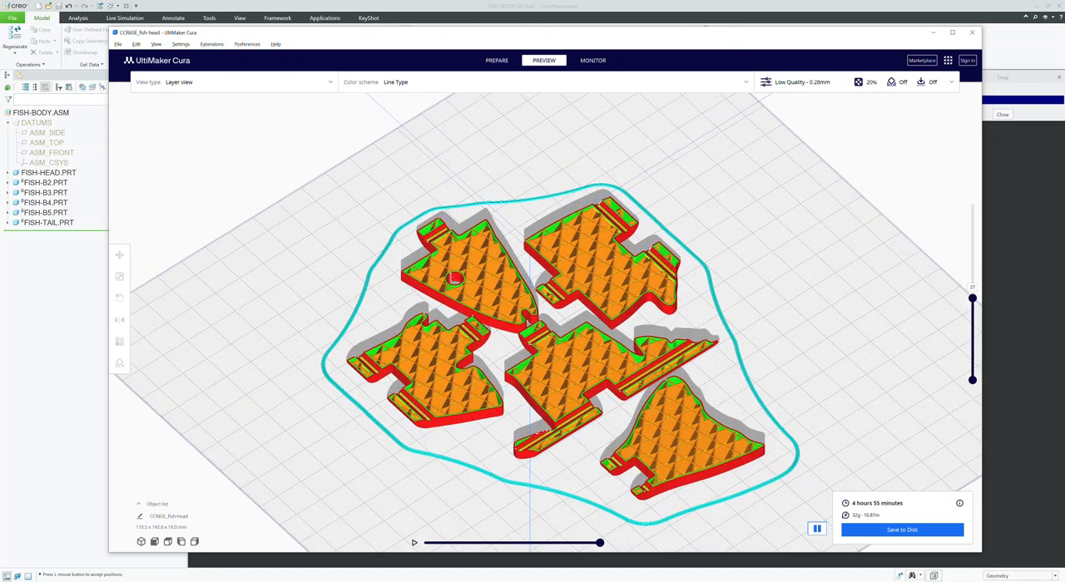
left_click_drag(971, 297, 972, 203)
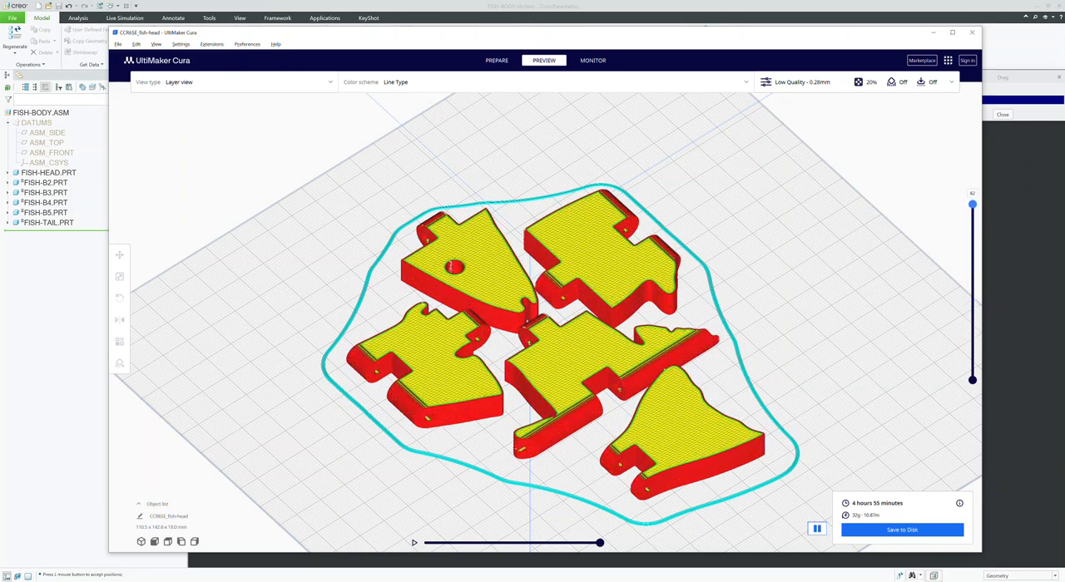
Step: Bring up the print settings, set the wall thickness to 1.2 mm and check the layer height setting
left_click(798, 81)
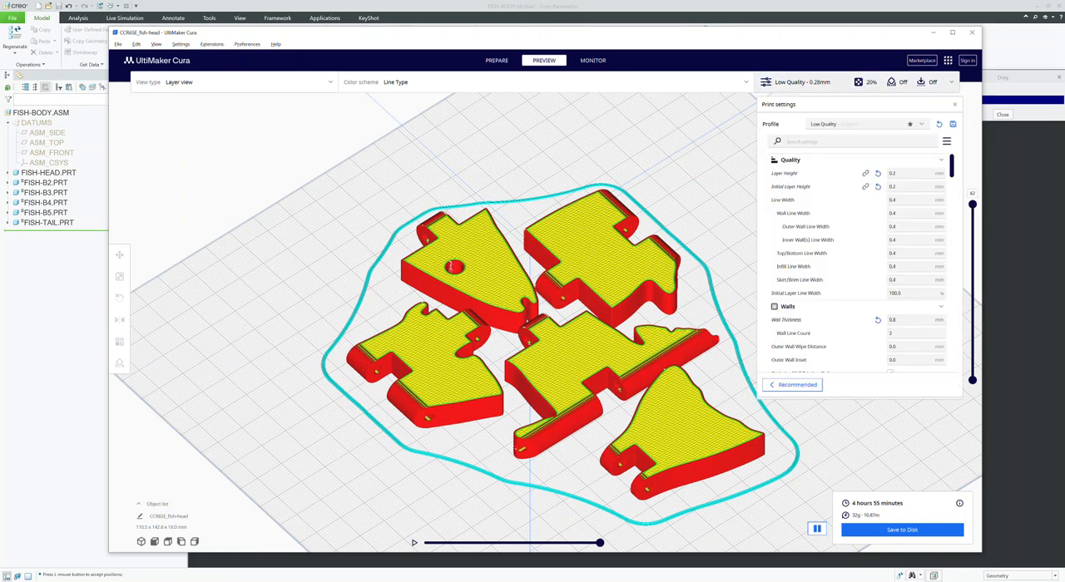
double_click(894, 320)
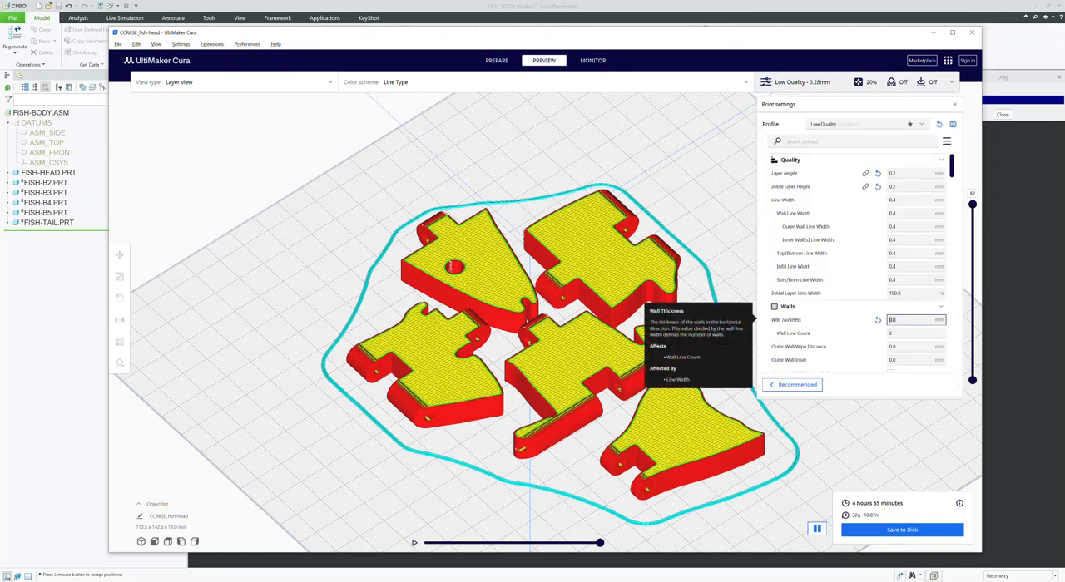
type("1.2")
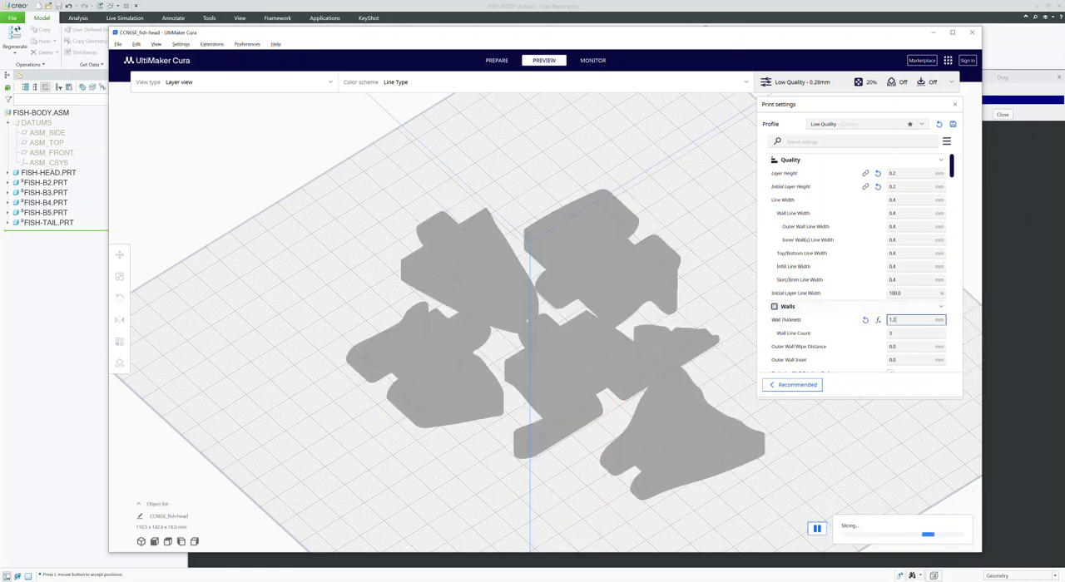
left_click(900, 174)
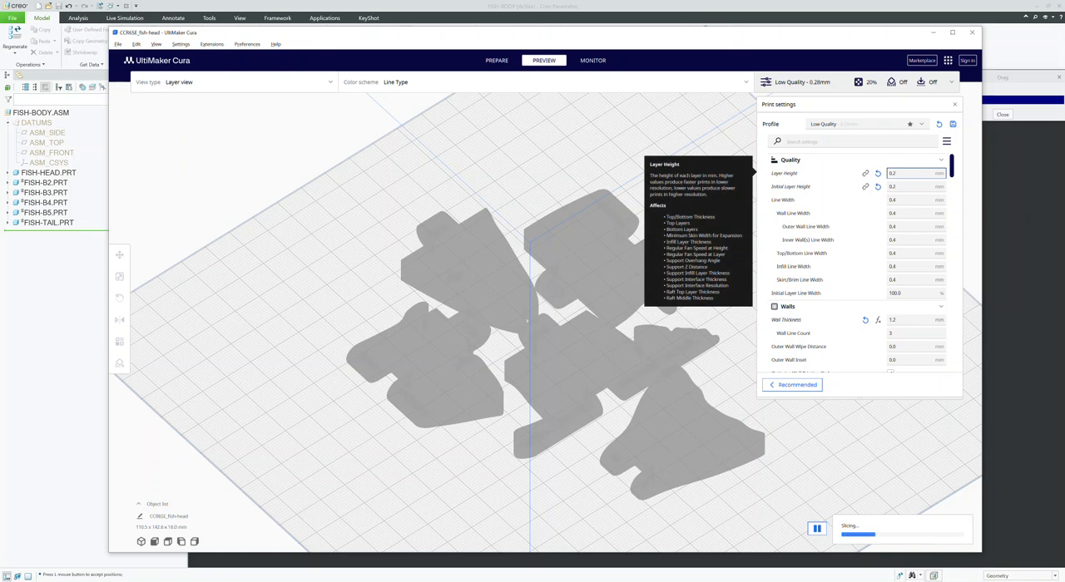
Step: Set the top/bottom thickness to 0 mm and the top thickness to 1 mm
left_click_drag(952, 166, 952, 208)
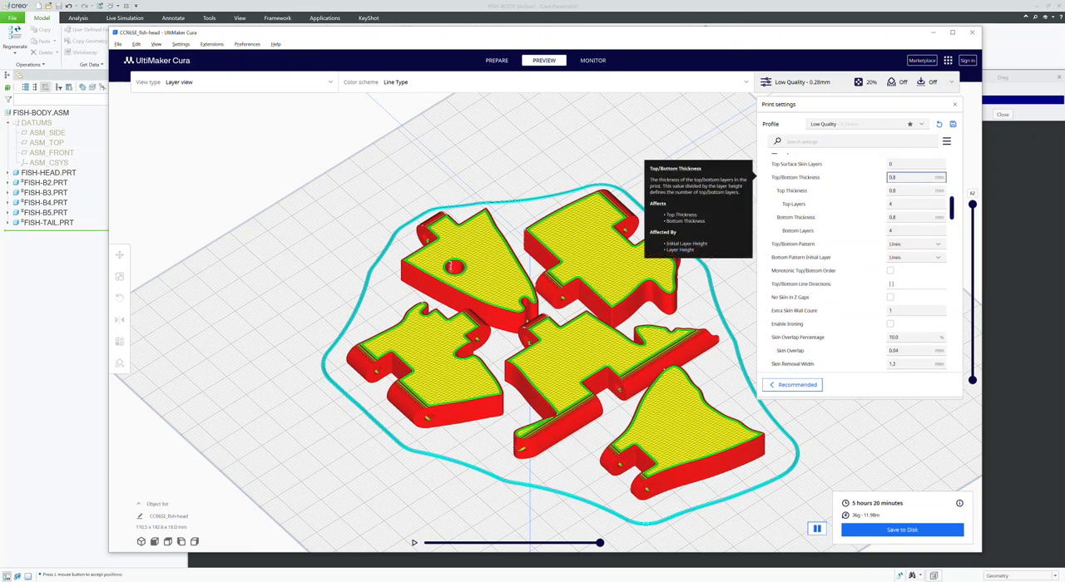
double_click(893, 178)
type("0")
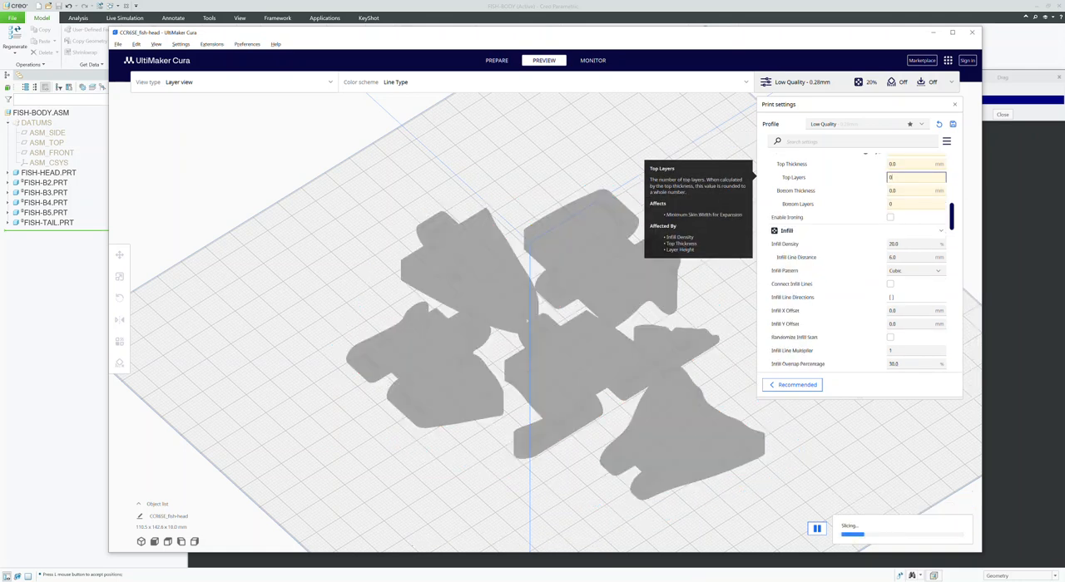
left_click(890, 164)
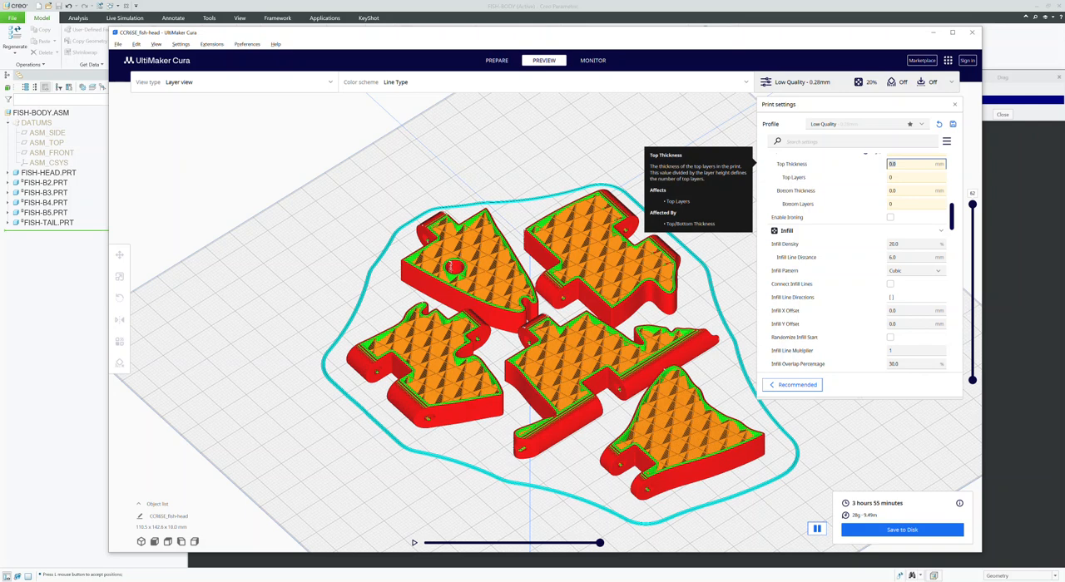
type("1")
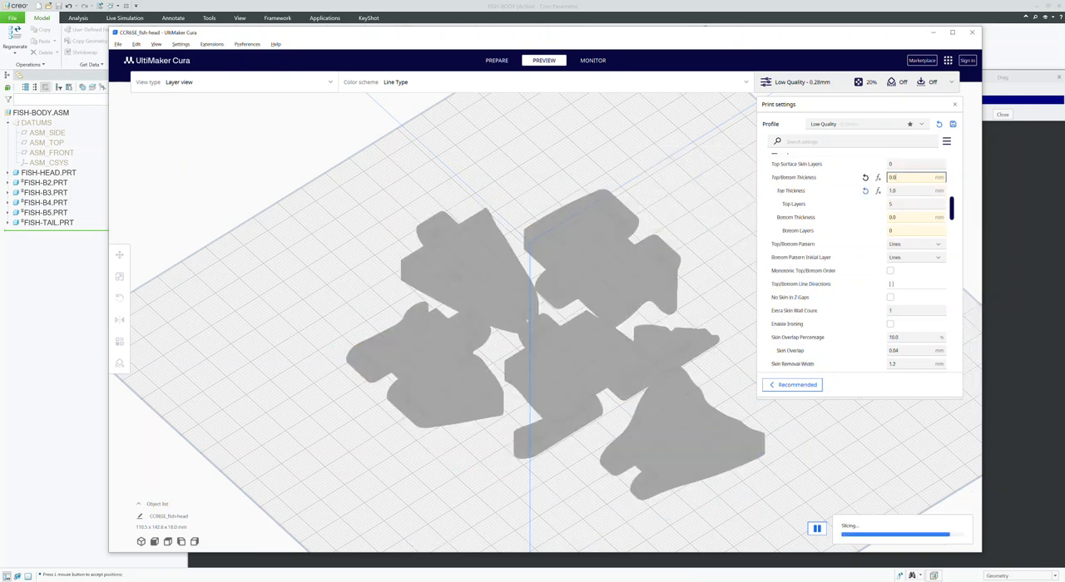
Step: Reset the top/bottom thickness and set it to 1.2 mm
left_click(878, 177)
double_click(894, 177)
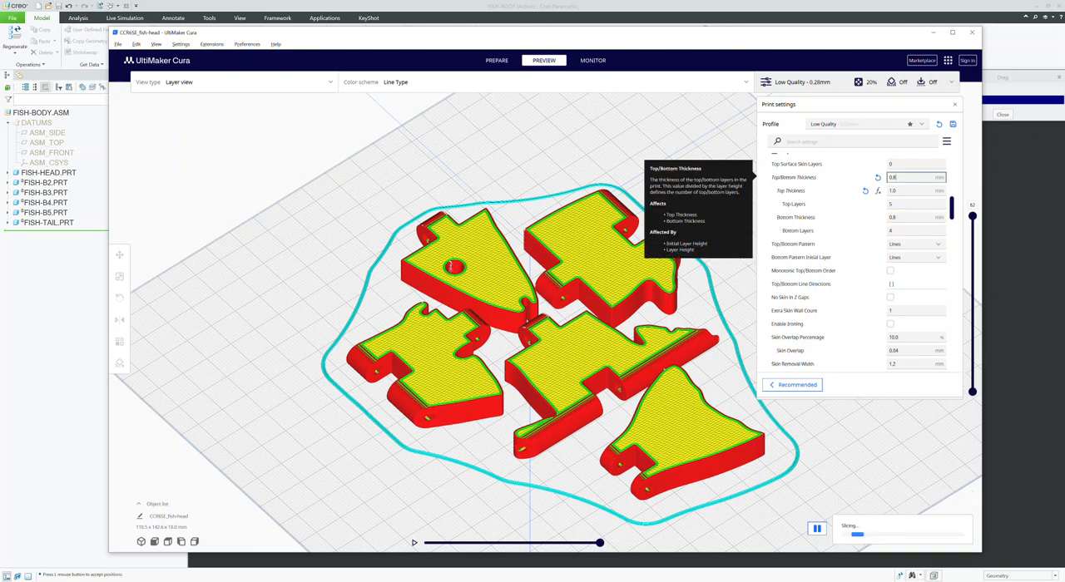
type("1.")
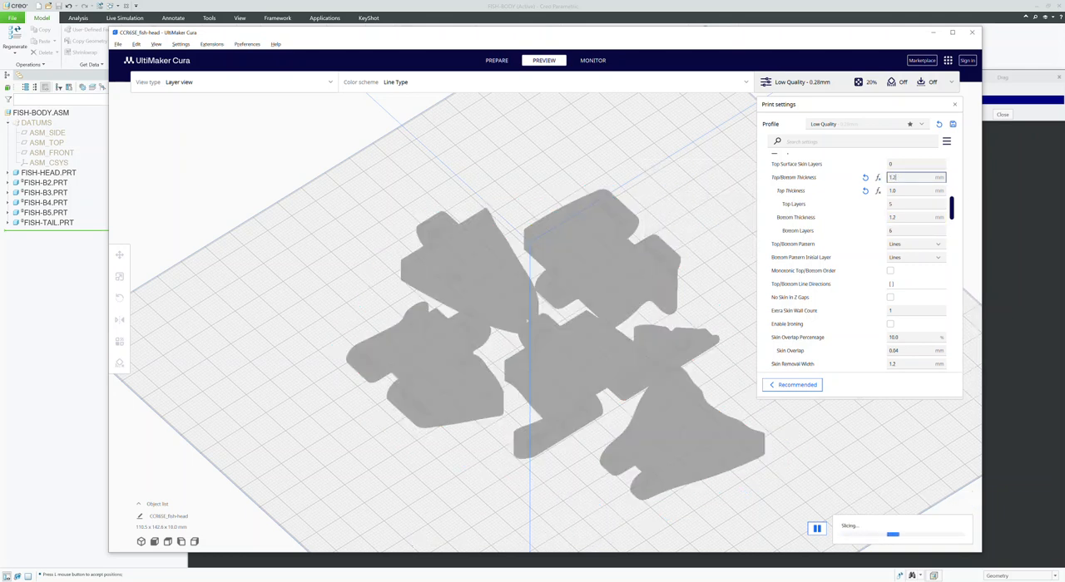
type("2")
key("Tab")
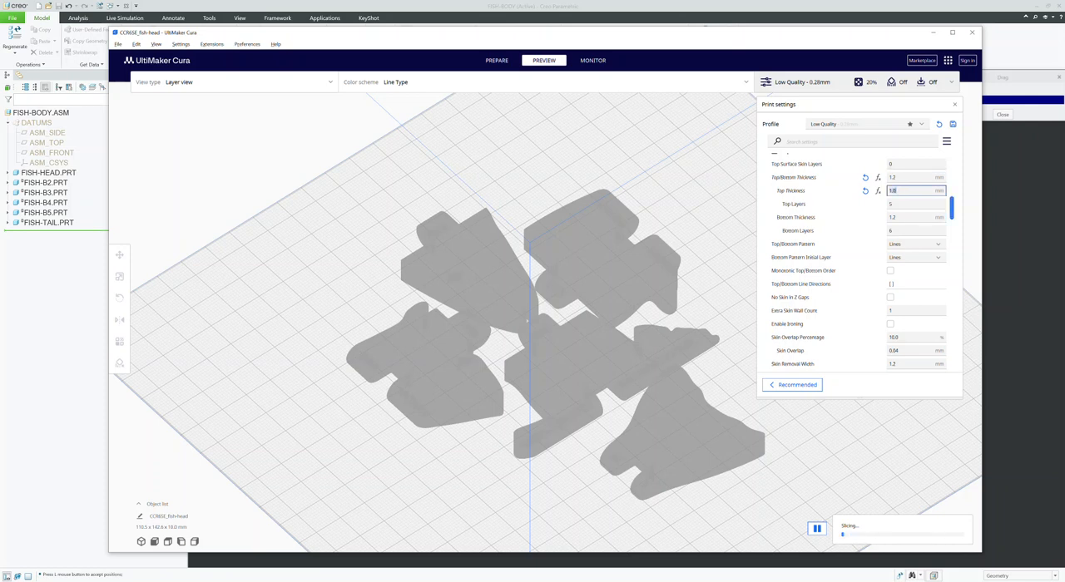
Step: Lower the preview to layer 42 and set the infill density to 100%
left_click_drag(952, 208, 951, 227)
scroll(862, 262, "down", 2)
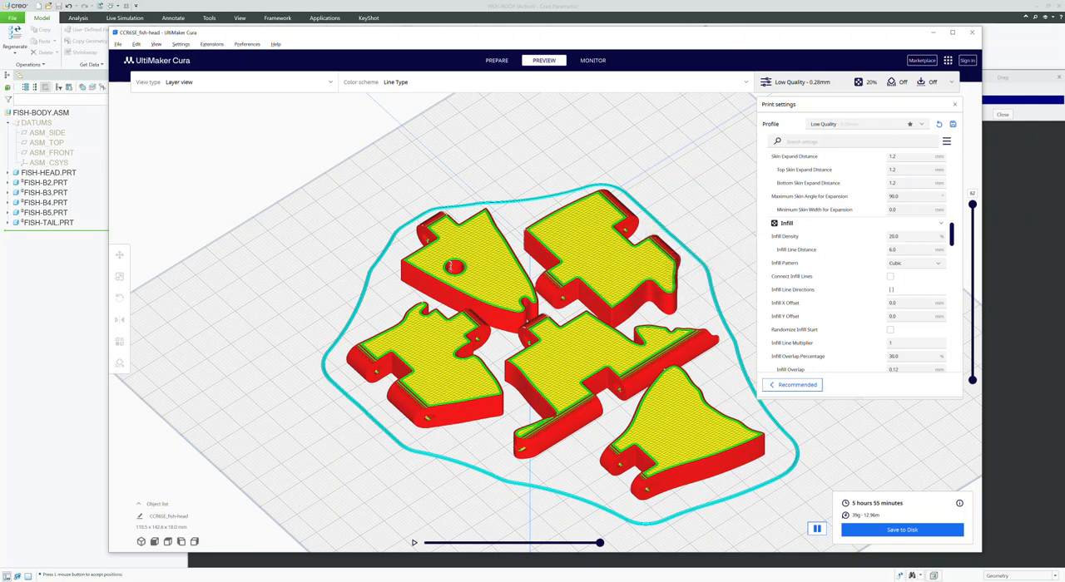
left_click_drag(973, 205, 972, 259)
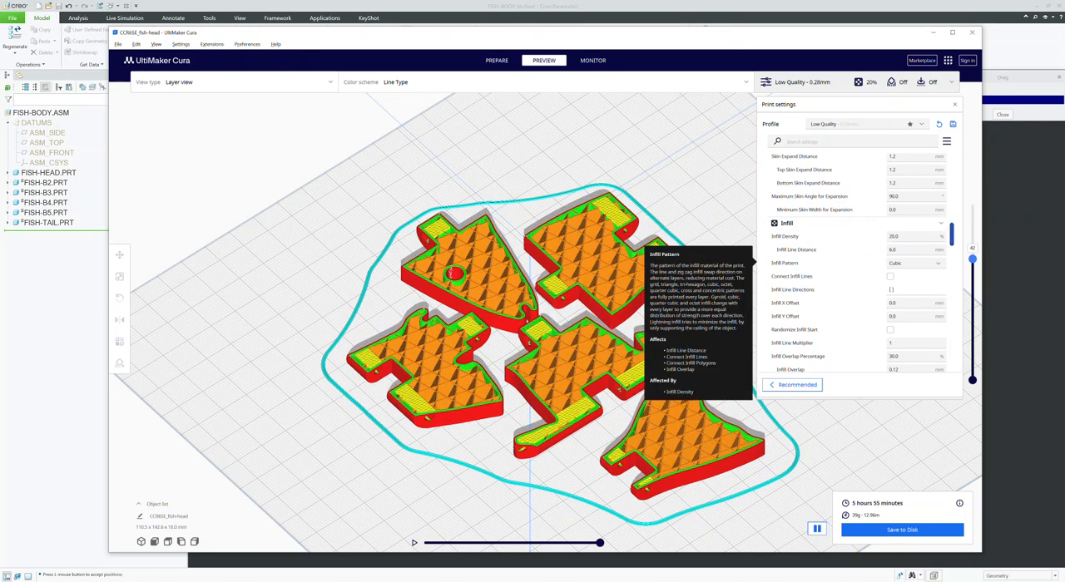
double_click(894, 237)
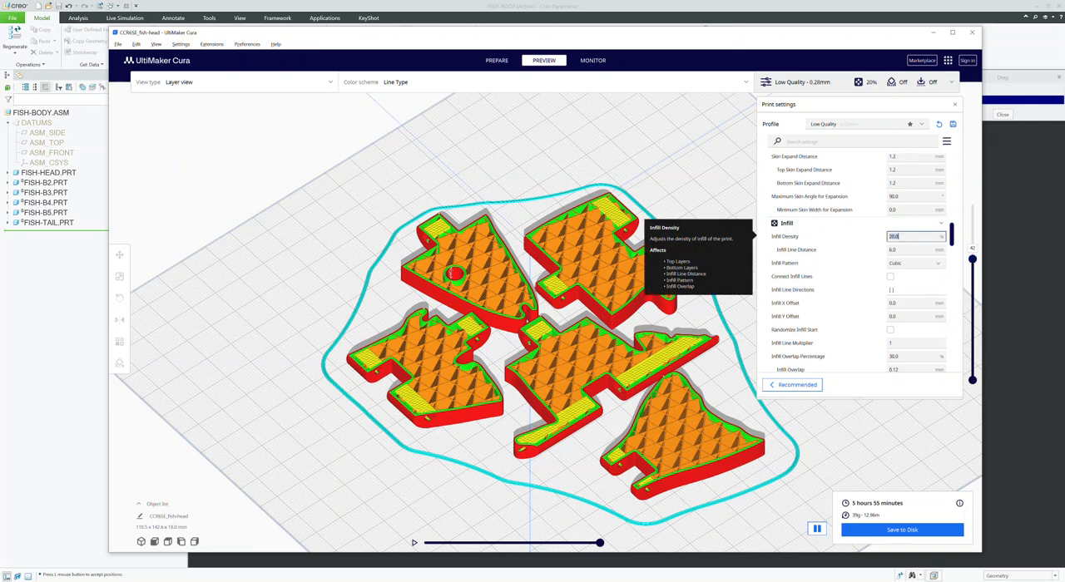
type("100")
key("Return")
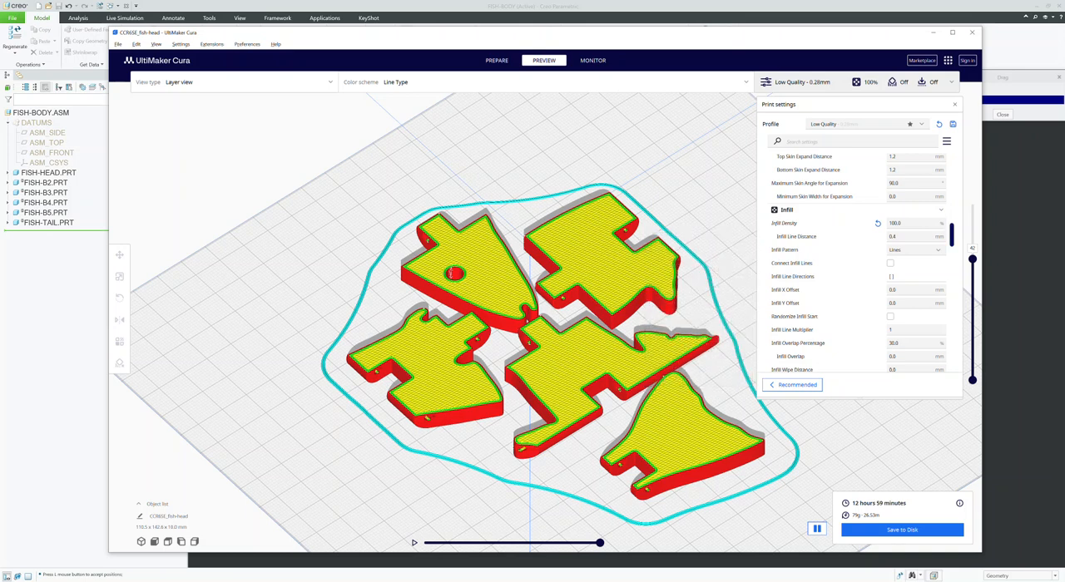
Step: Inspect the solid-infill preview from layer 1 up to layer 62 and from a low side angle
left_click_drag(972, 259, 973, 368)
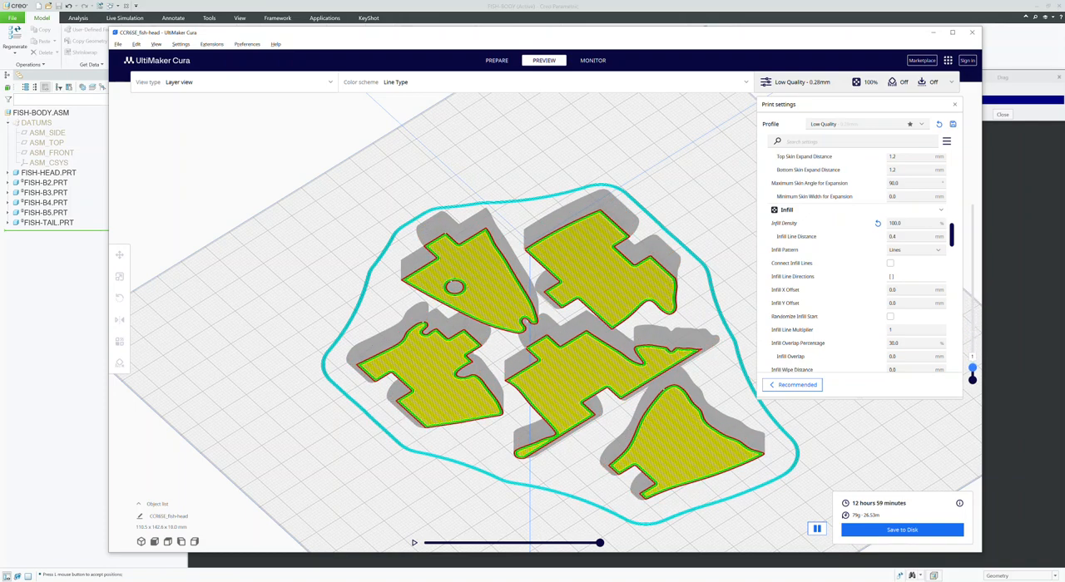
left_click_drag(973, 368, 972, 204)
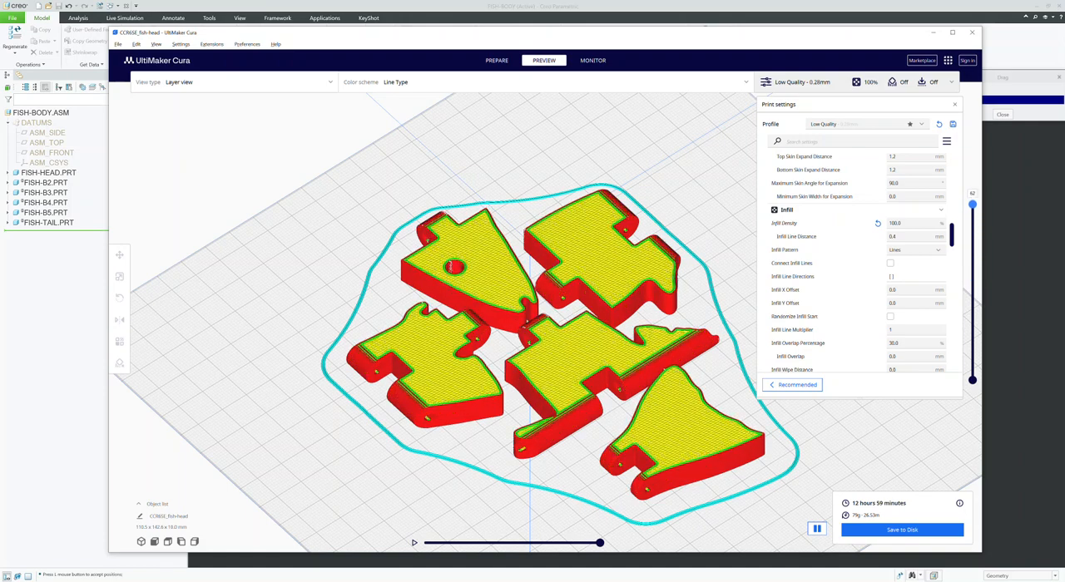
right_click_drag(683, 308, 744, 265)
Step: Set the infill density to 35% and check the re-sliced parts on the build plate
left_click_drag(903, 223, 889, 223)
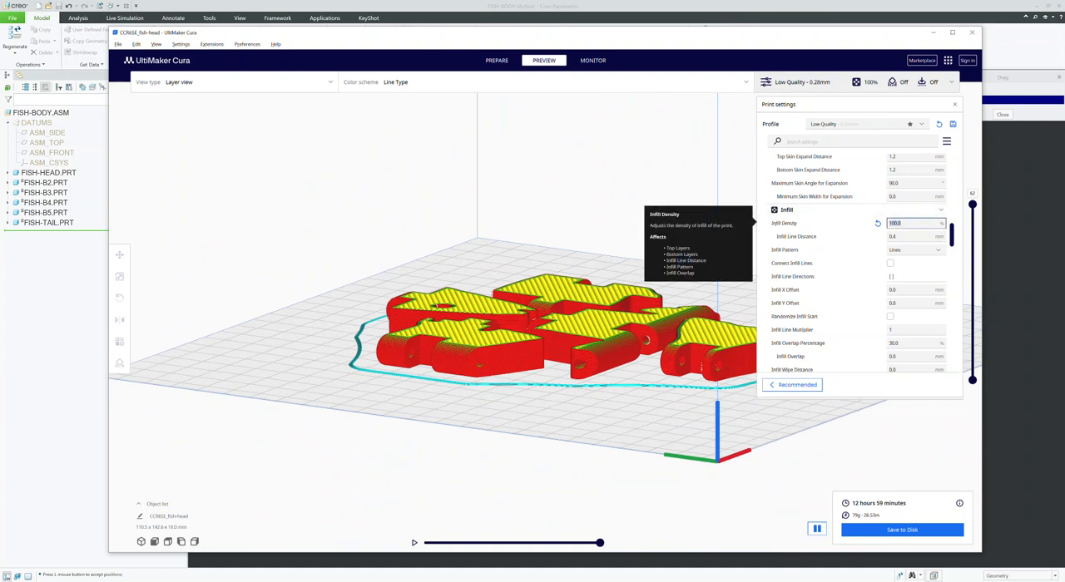
type("3")
key("Return")
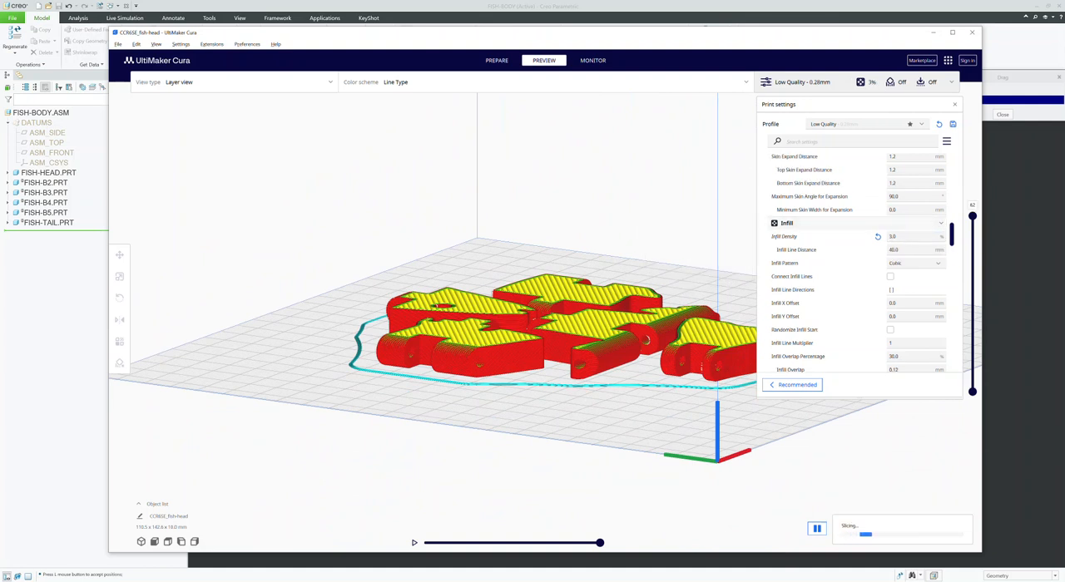
left_click_drag(902, 238, 888, 237)
type("35")
key("Return")
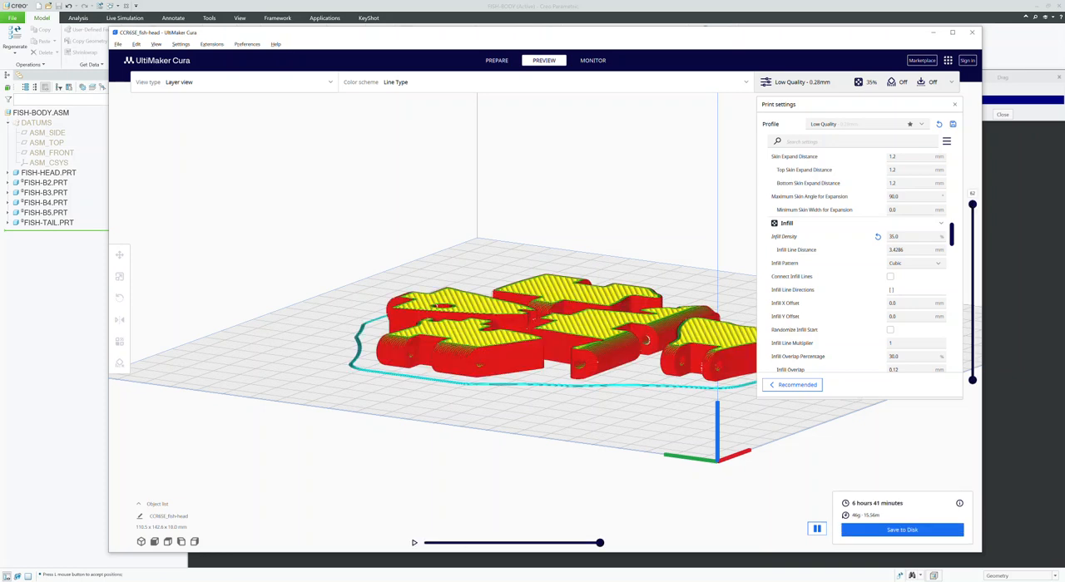
right_click_drag(532, 433, 476, 463)
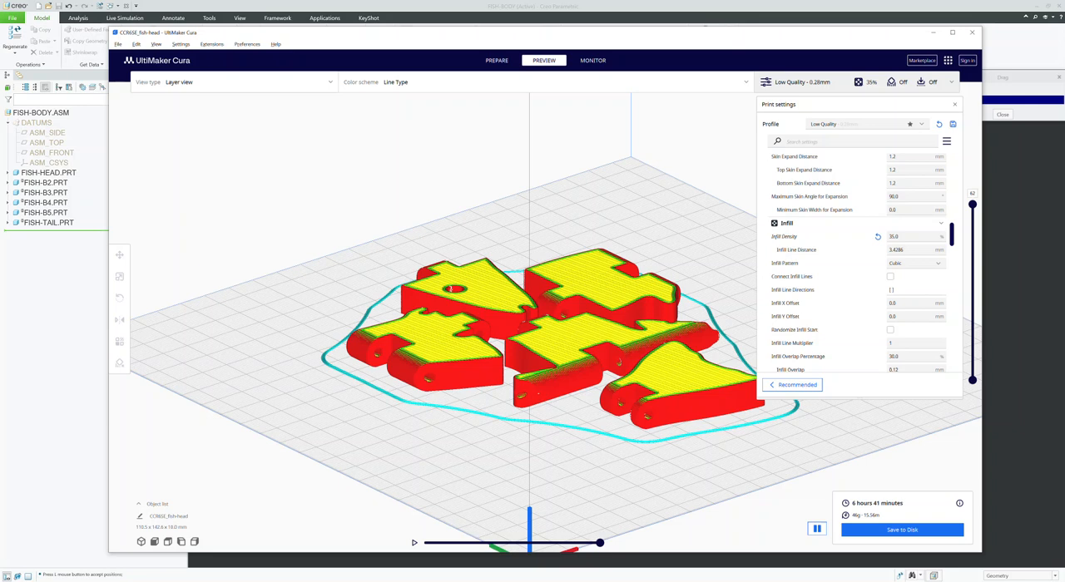
Step: Switch back to Creo and look over the posed fish assembly up close
key("alt+Tab")
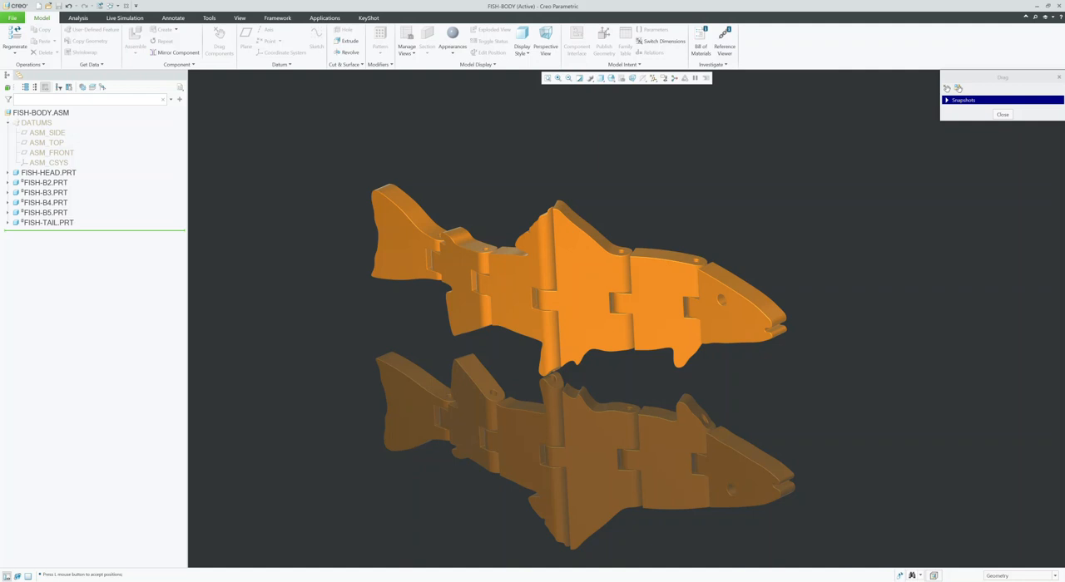
scroll(611, 301, "down", 4)
middle_click_drag(612, 301, 646, 334, "shift")
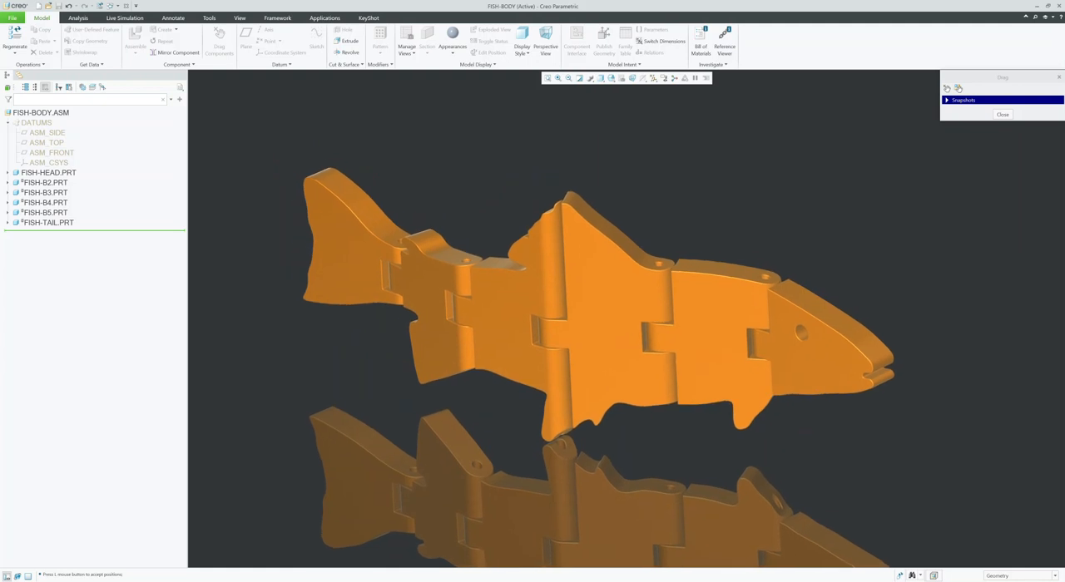